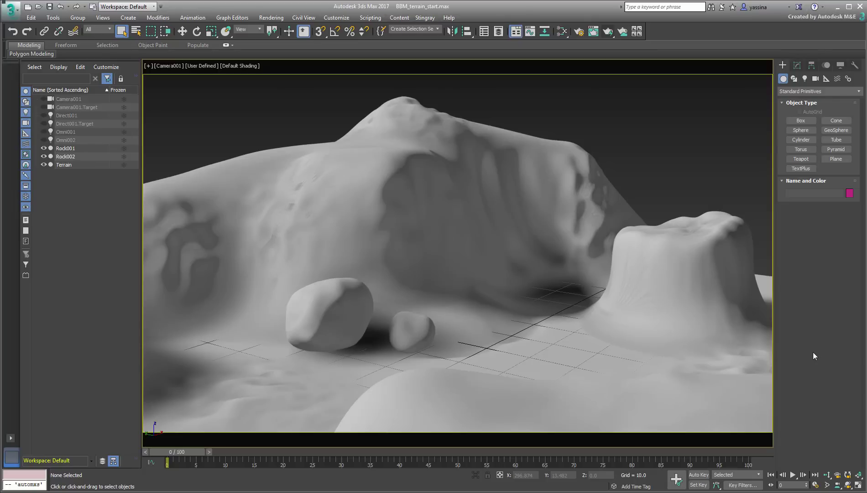
- Examine the mesh density of the terrain and rocks with edged faces shown, and return to plain shading
key(F4)
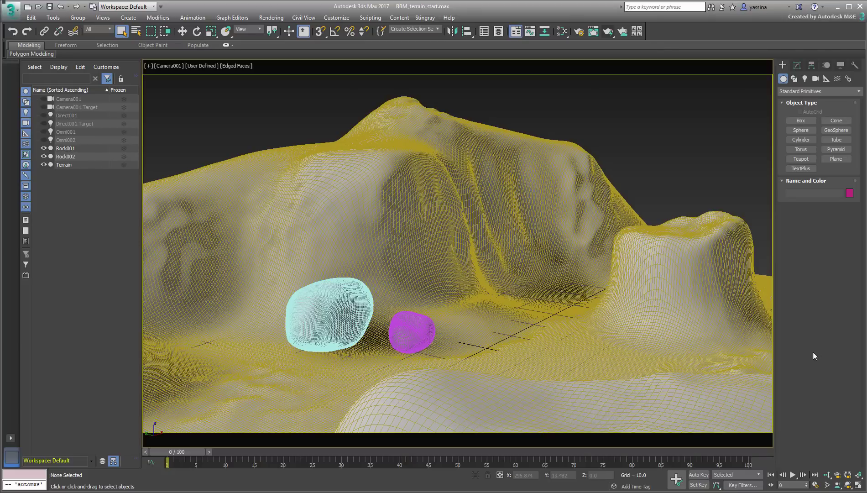
key(F4)
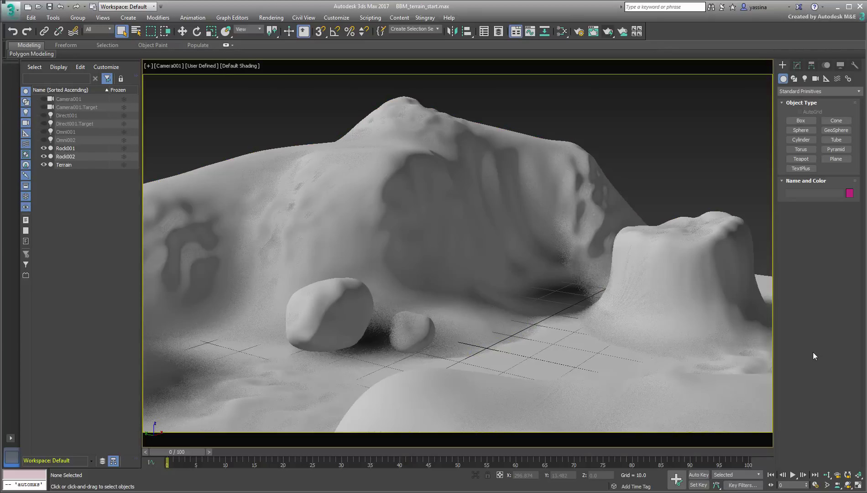
- Sculpt the terrain with Push/Pull, raising a mound on the ground beside the mesa and a bump on the mountain ridge
click(594, 255)
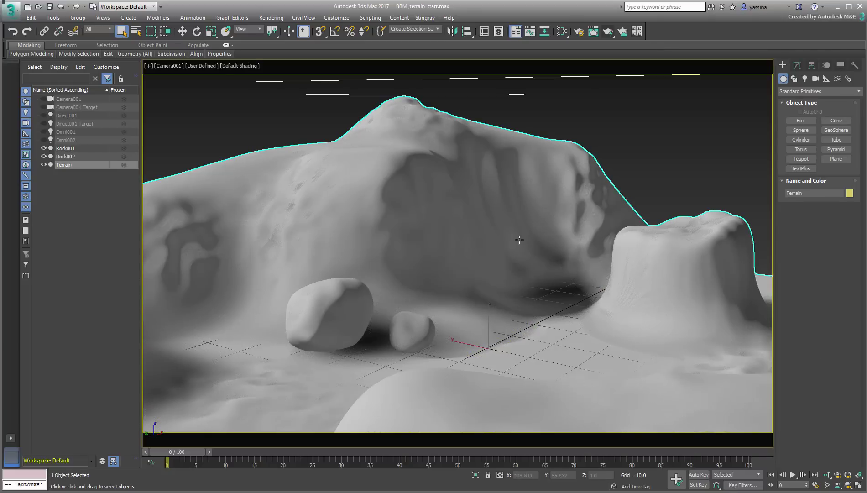
click(66, 45)
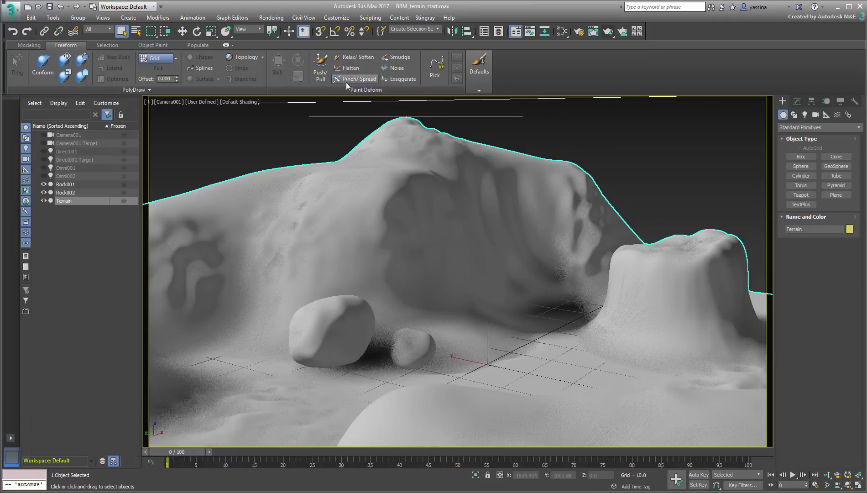
click(320, 67)
mouse_move(522, 338)
mouse_down()
mouse_move(481, 325)
mouse_move(533, 334)
mouse_move(524, 338)
mouse_move(534, 350)
mouse_move(572, 352)
mouse_up()
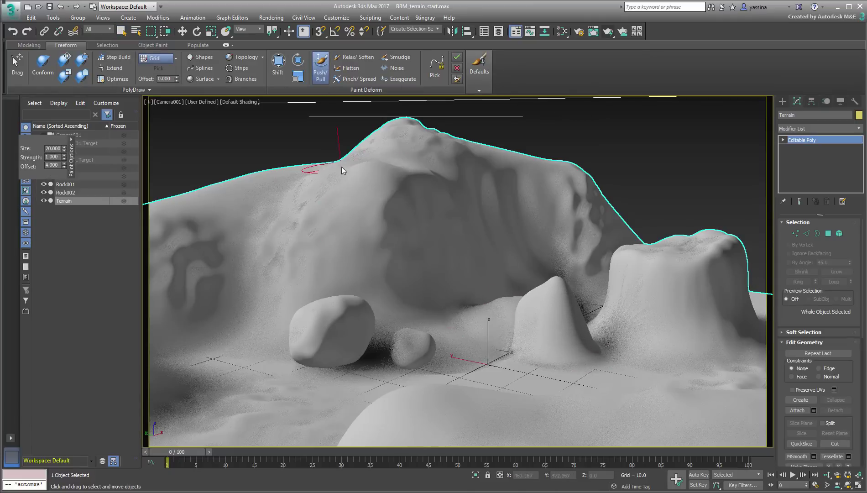
drag(361, 157, 319, 170)
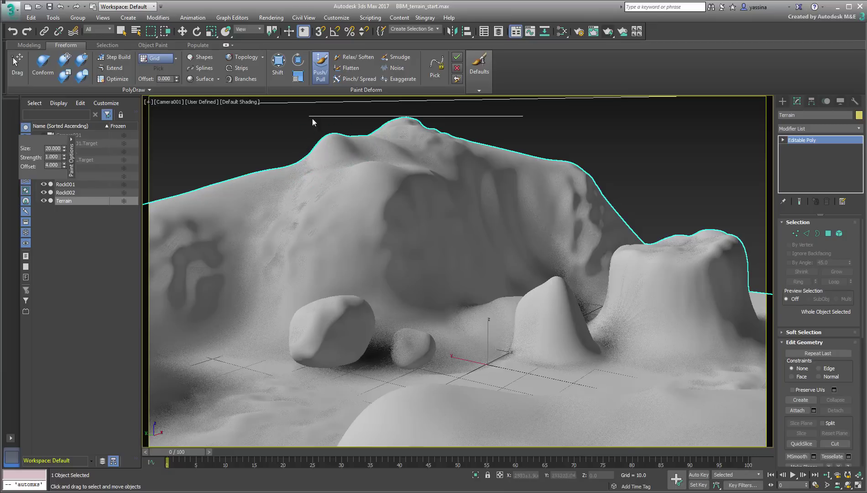
- Use the Shift brush to pull the mesa's top and the ridge behind it upward
click(281, 74)
drag(707, 255, 711, 197)
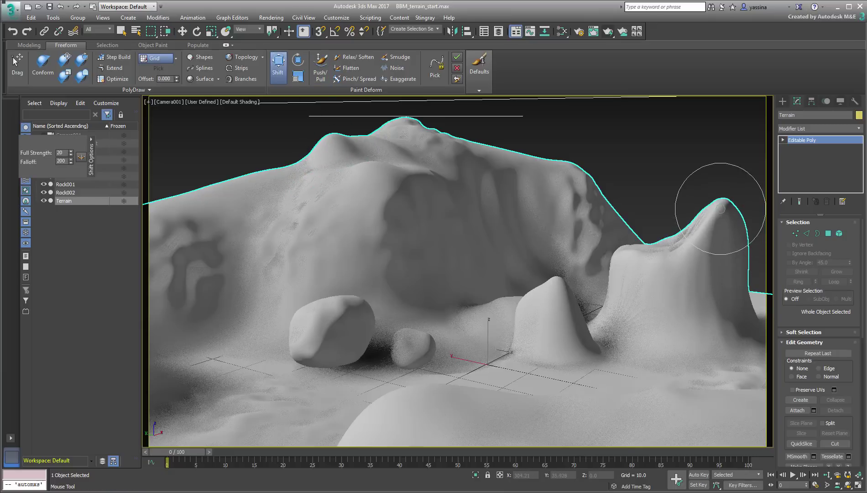
drag(575, 188, 577, 155)
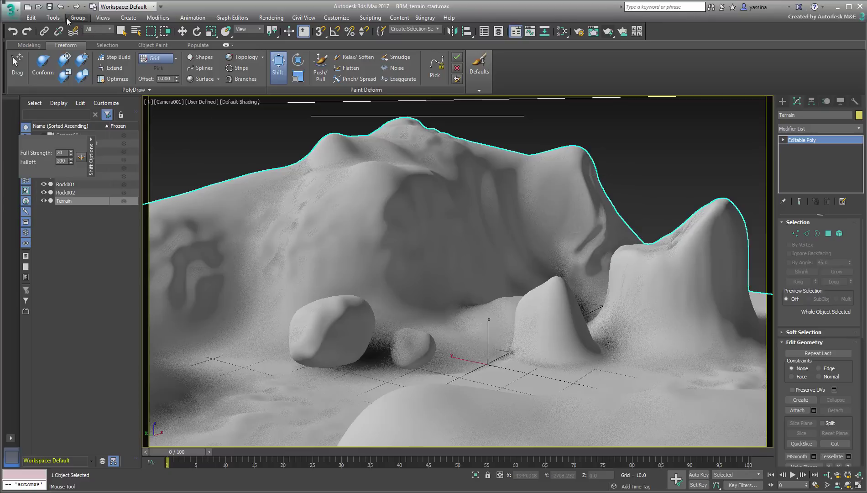
- Reload BBM_terrain_start.max without saving the sculpted changes
click(13, 10)
click(114, 59)
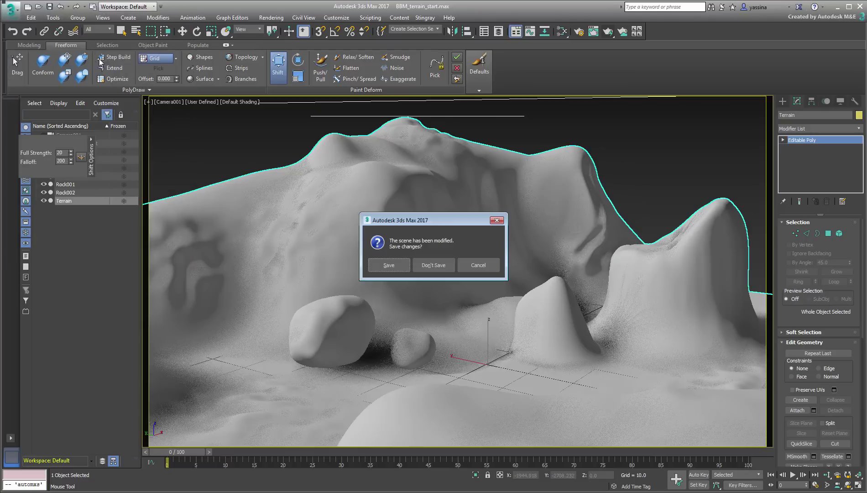
click(434, 265)
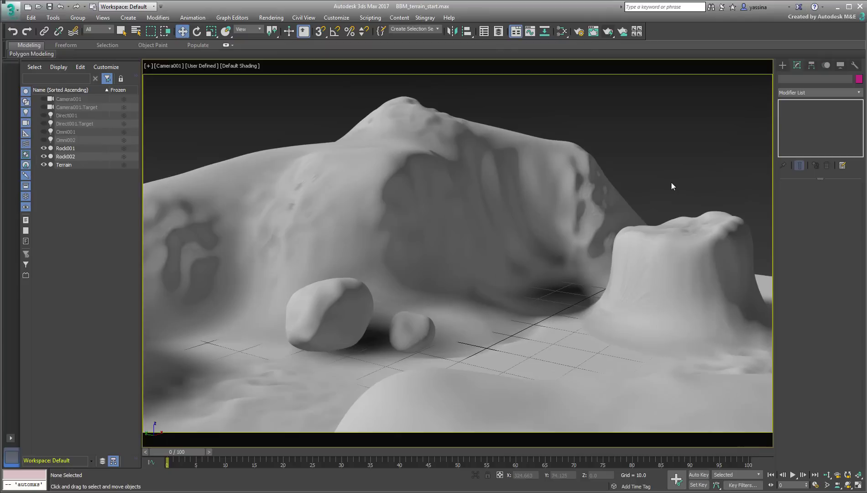
- Inspect the scene's objects by selecting the terrain, the small rock and the large rock individually, and clear the selection
click(504, 194)
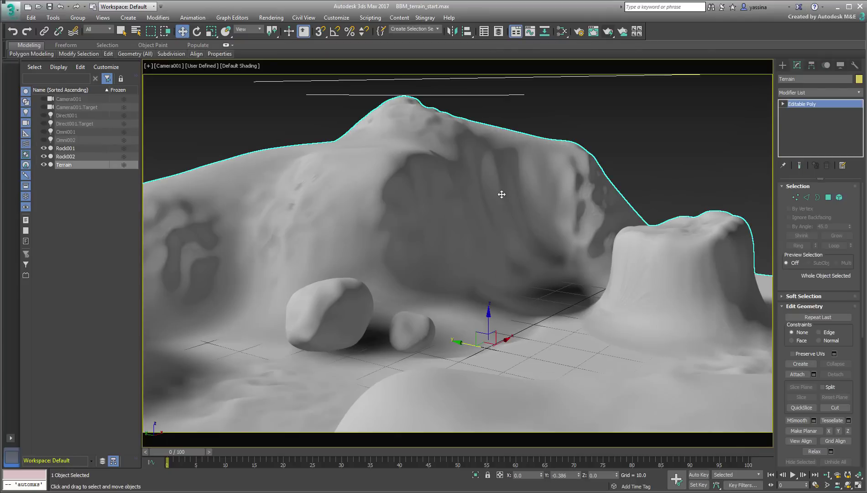
click(409, 339)
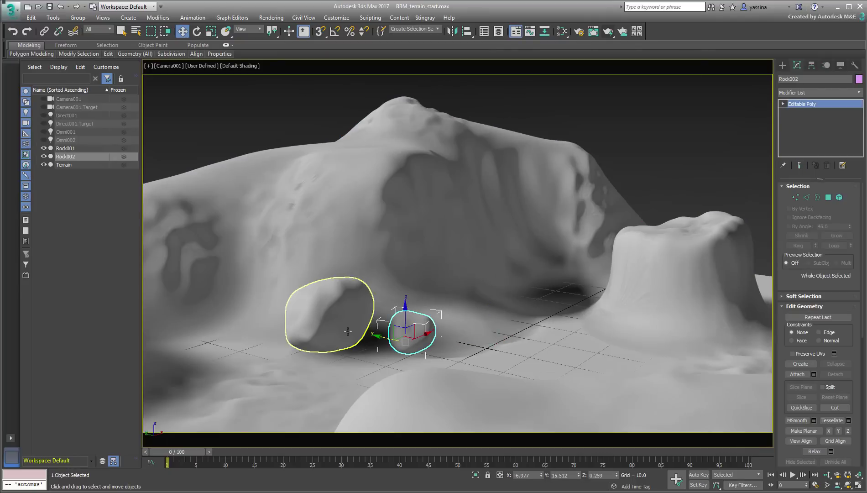
click(336, 320)
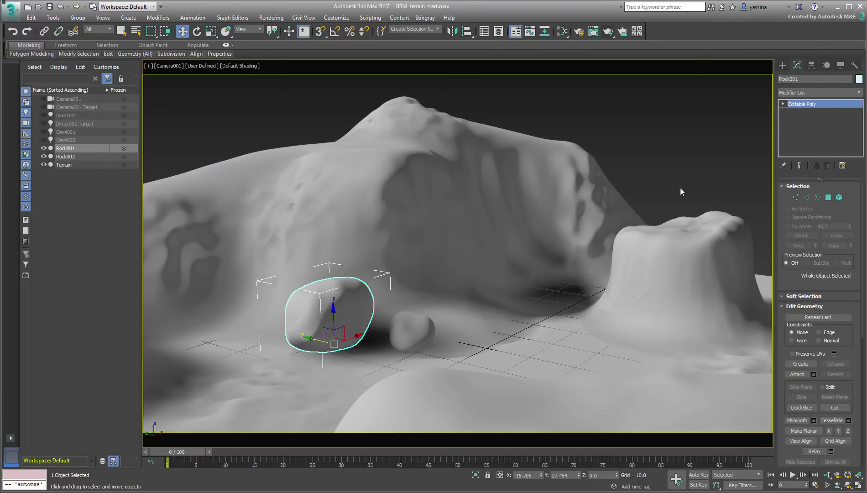
click(700, 158)
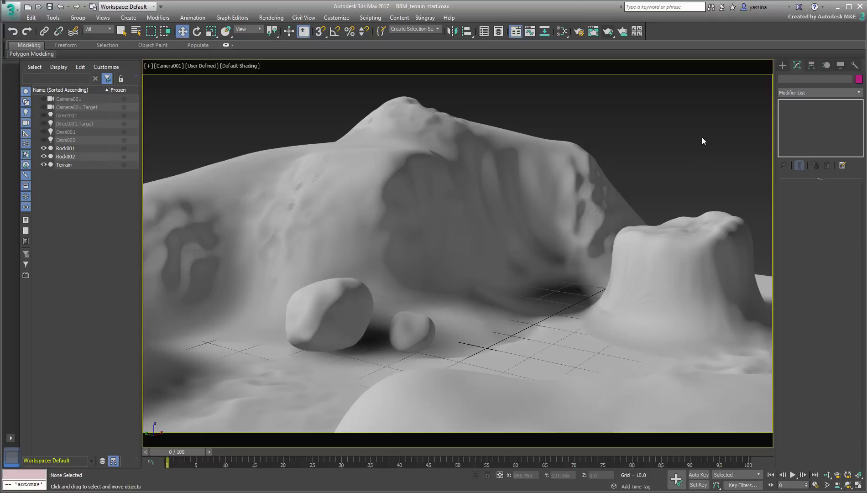
- Create a Standard material in the Slate Material Editor and assign it to the terrain and both rocks
drag(689, 142, 233, 374)
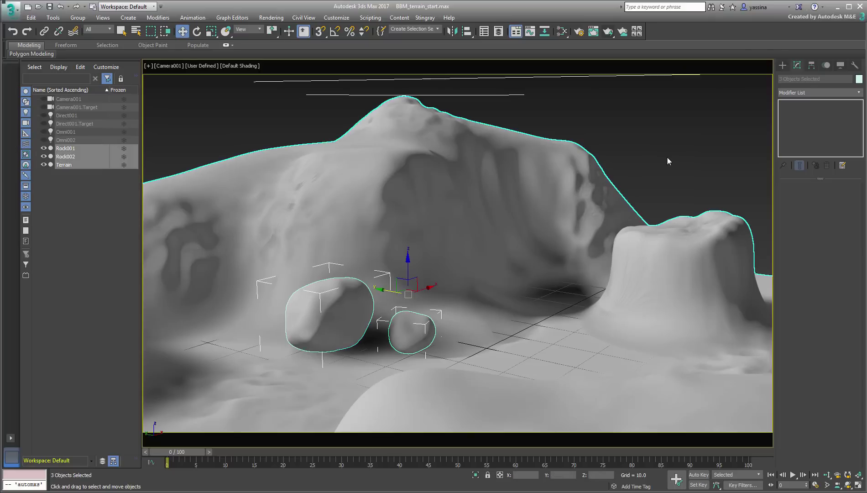
key(m)
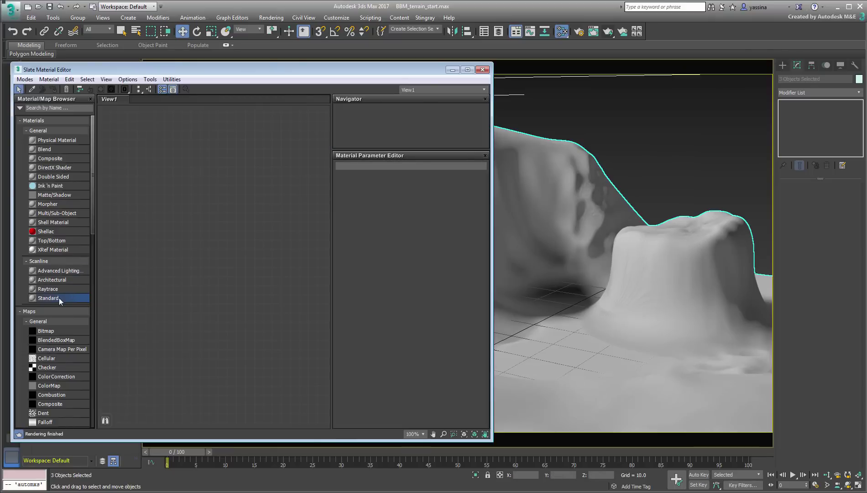
drag(59, 298, 312, 193)
scroll(216, 220, down, 2)
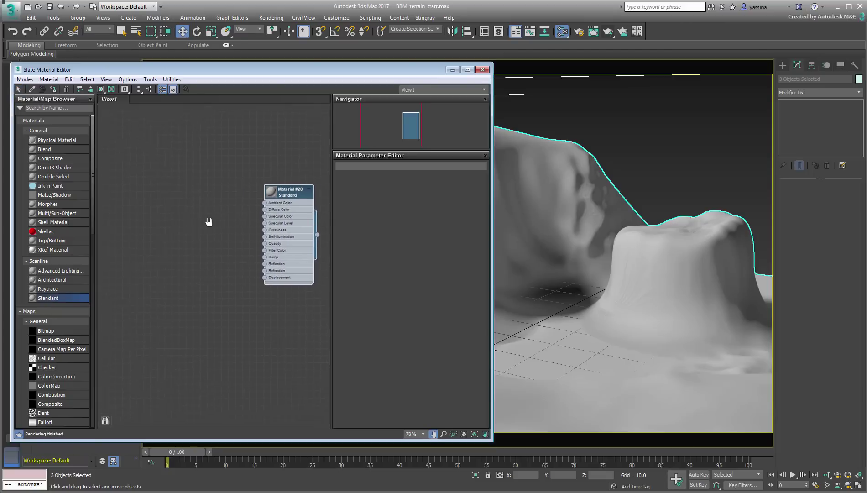
drag(216, 220, 203, 217)
right_click(203, 217)
right_click(288, 192)
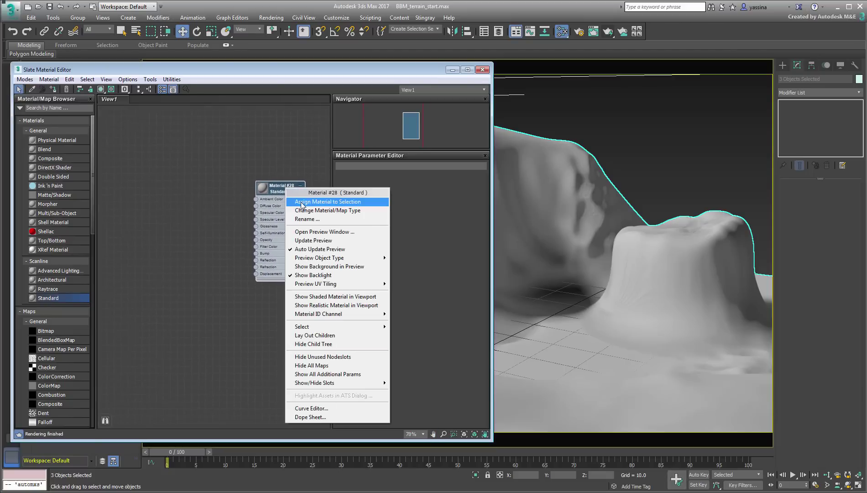
click(315, 198)
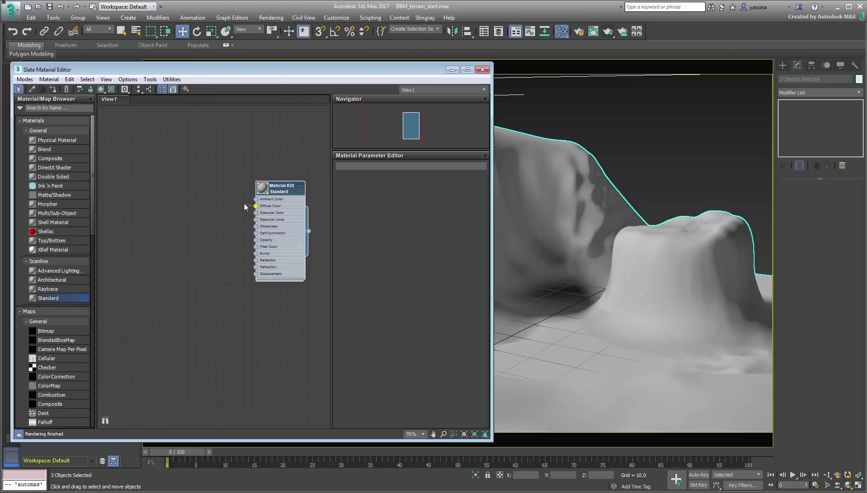
- Connect a BlendedBoxMap to the material's Diffuse Color and display the map's parameters
drag(257, 204, 219, 197)
mouse_move(256, 201)
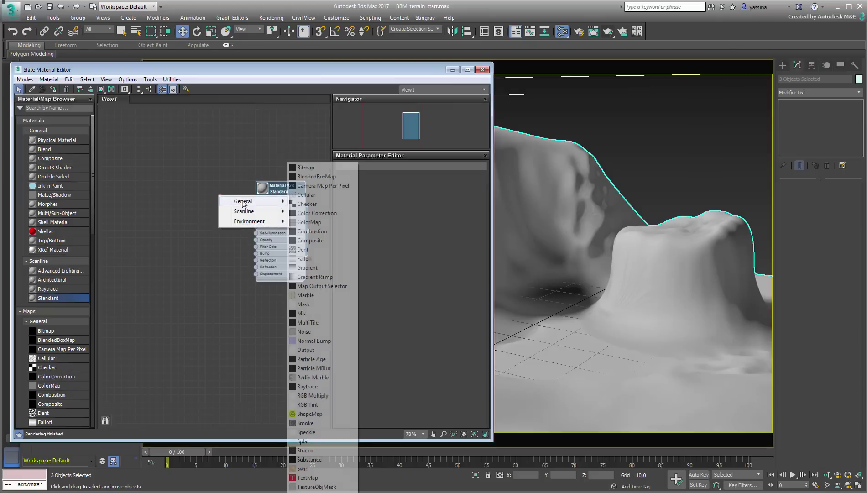
click(316, 177)
drag(212, 183, 209, 181)
double_click(209, 181)
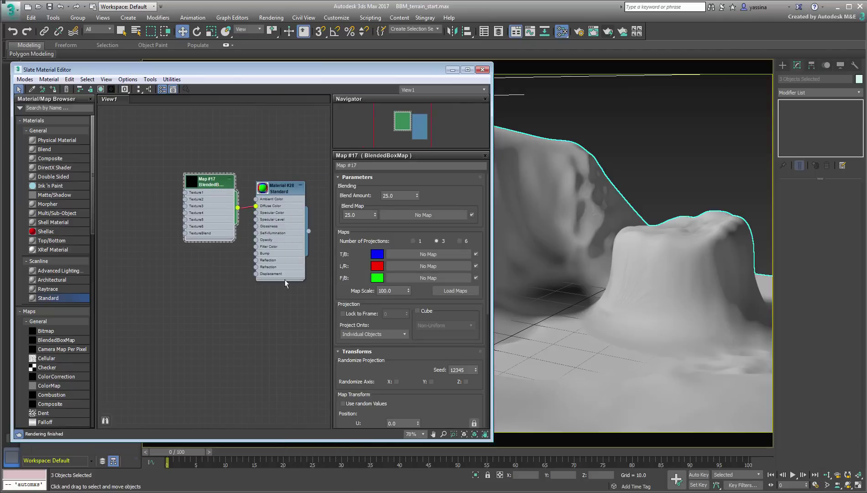
- Render the camera view to check the blended box map's default projection colors, and close the rendered frame
click(610, 32)
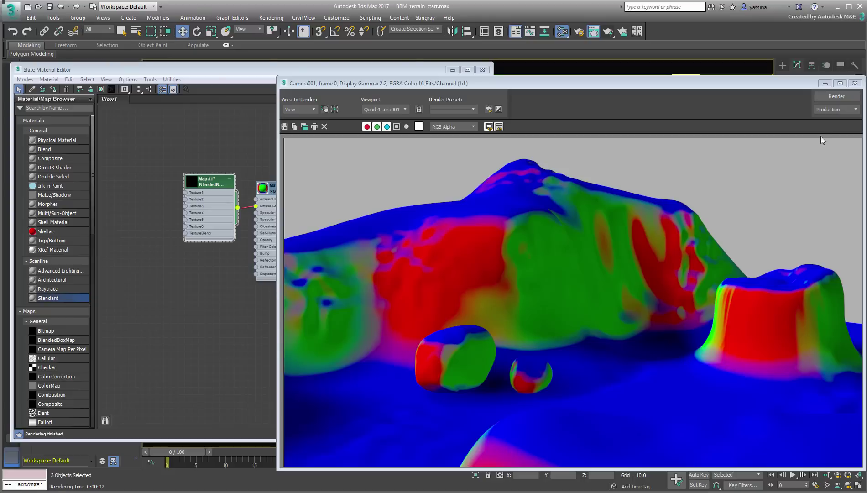
click(854, 83)
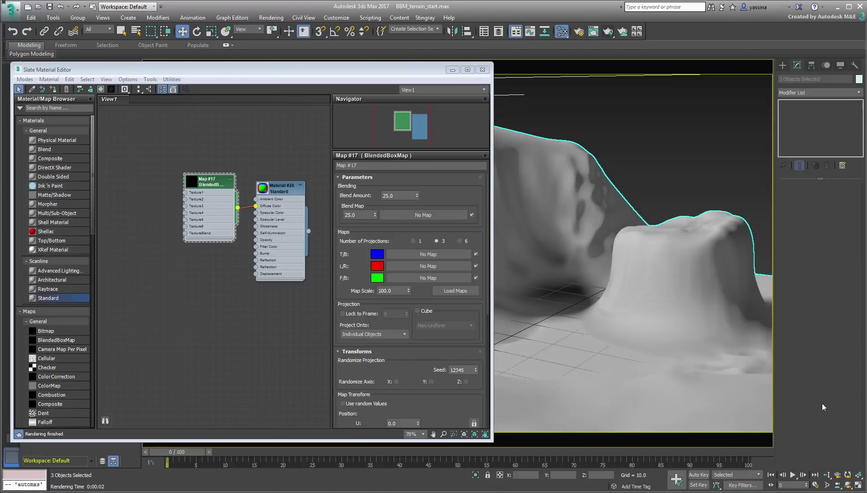
key(alt+Tab)
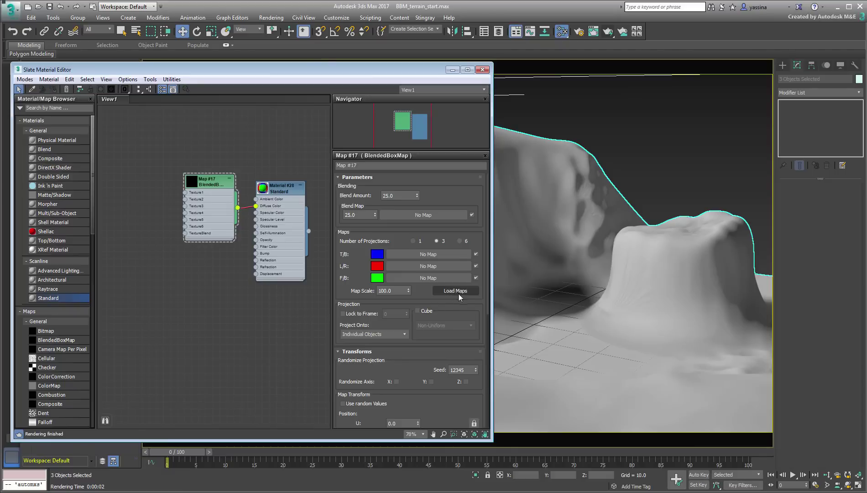
- Load Checker_Top.jpg, Checker_Left.jpg and Checker_Front.jpg into the T/B, L/R and F/B projections and test-render the camera view
click(458, 290)
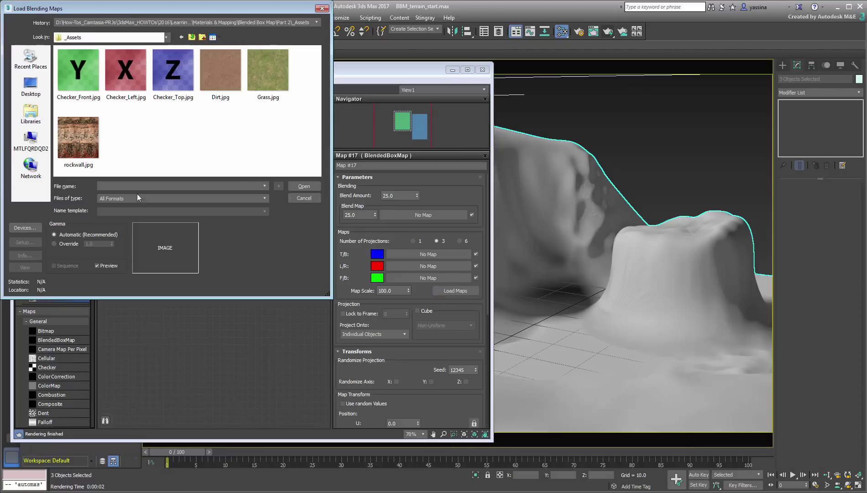
click(178, 90)
key(Return)
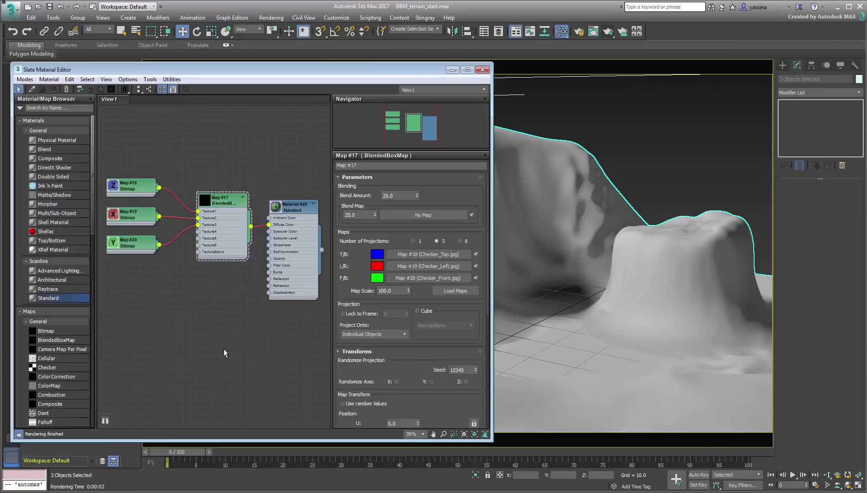
click(609, 32)
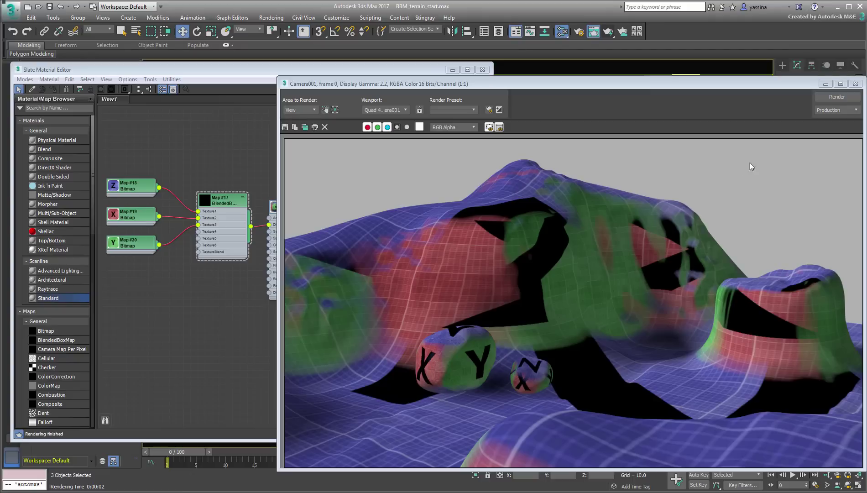
click(855, 83)
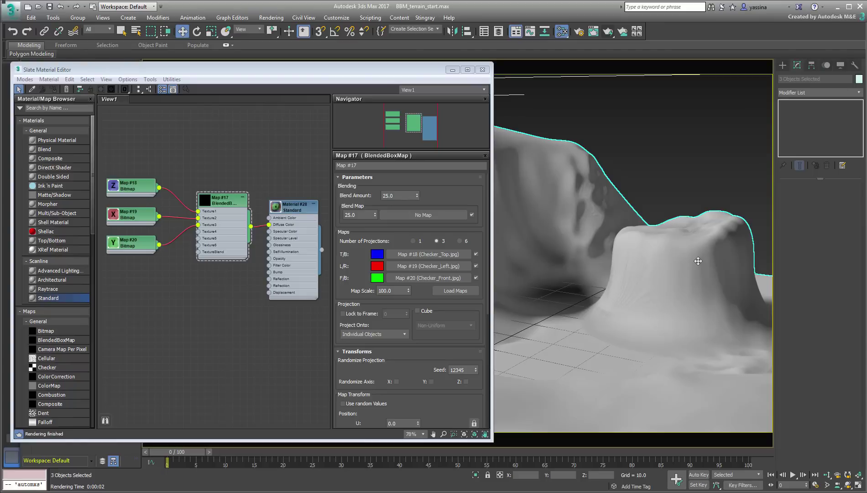
- Set the blended box map's Map Scale to 10 and test-render the camera view
click(400, 290)
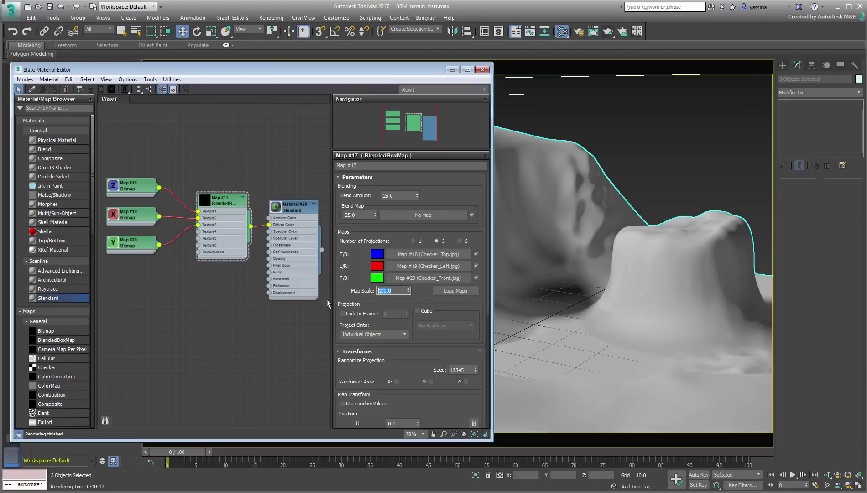
text(10)
key(Return)
click(604, 33)
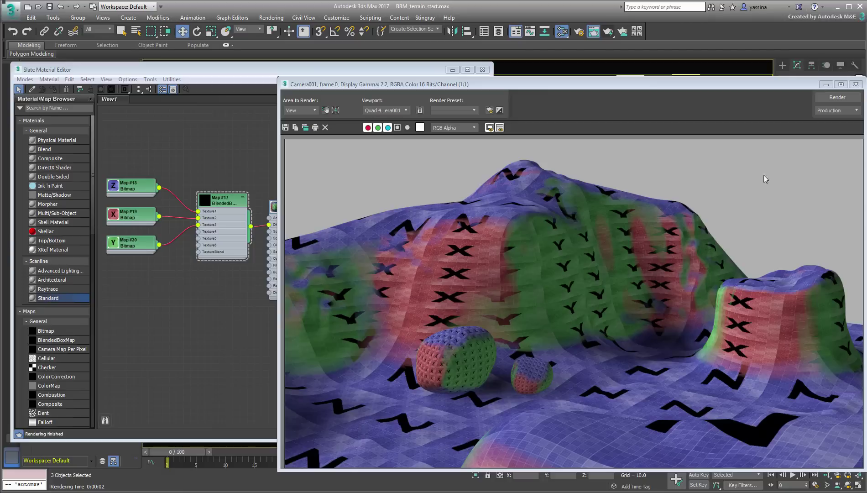
click(856, 83)
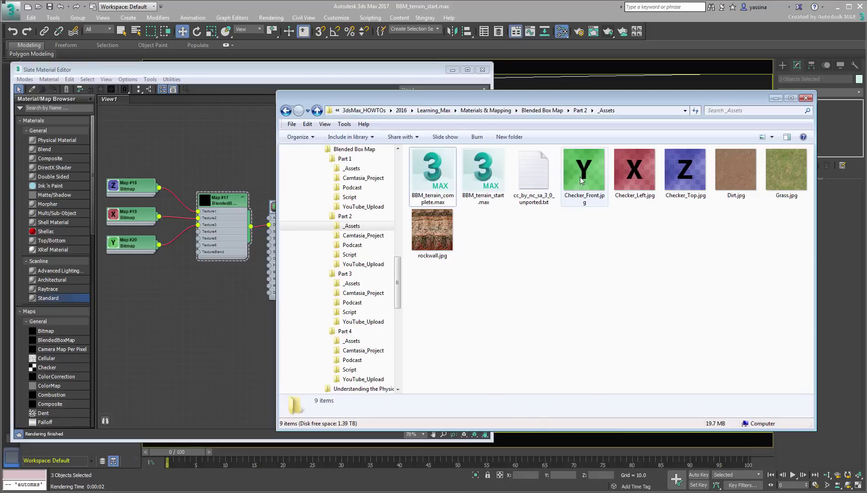
- Switch to Windows Explorer and view Checker_Front.jpg, Checker_Left.jpg and Checker_Top.jpg from the _Assets folder
click(582, 180)
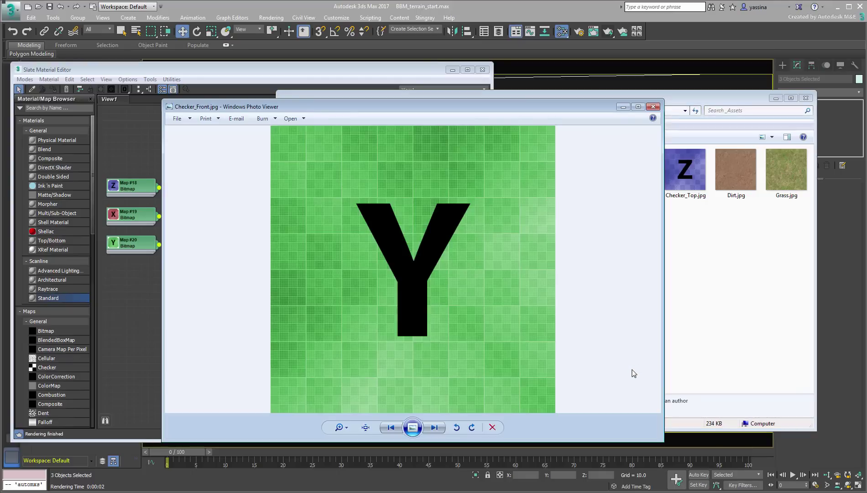
click(434, 427)
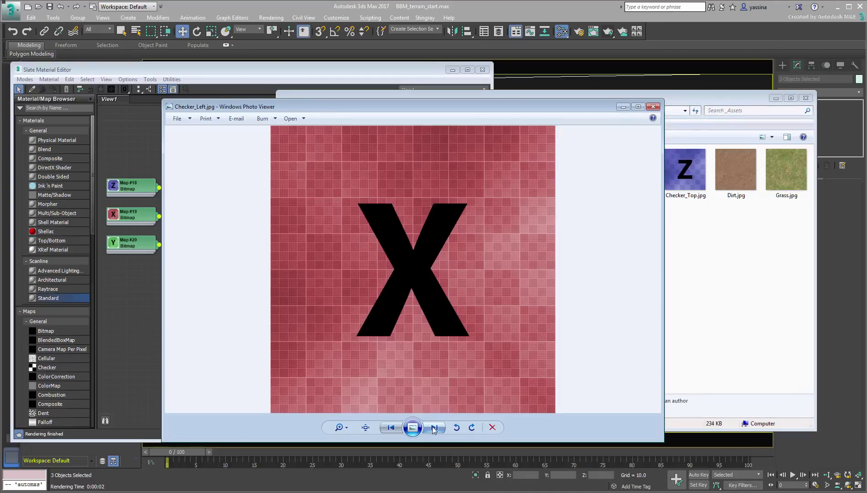
click(434, 427)
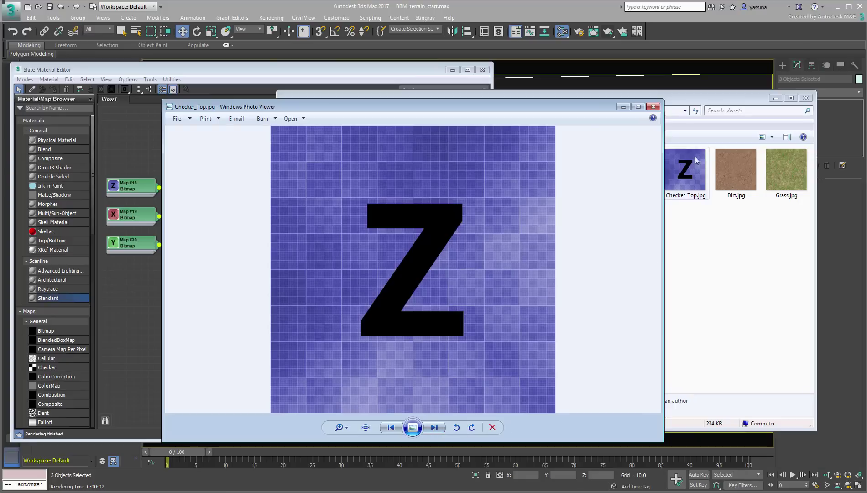
click(653, 106)
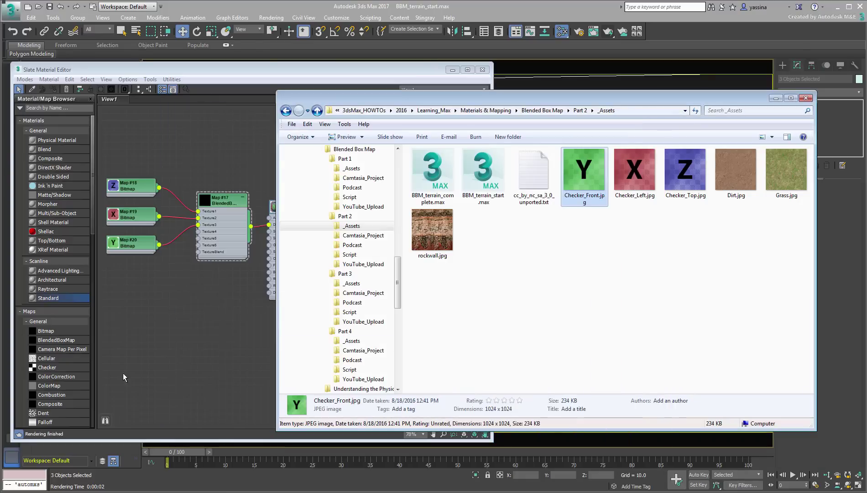
- Switch back to 3ds Max, enable Cube projection on the blended box map, and test-render the camera view
click(140, 356)
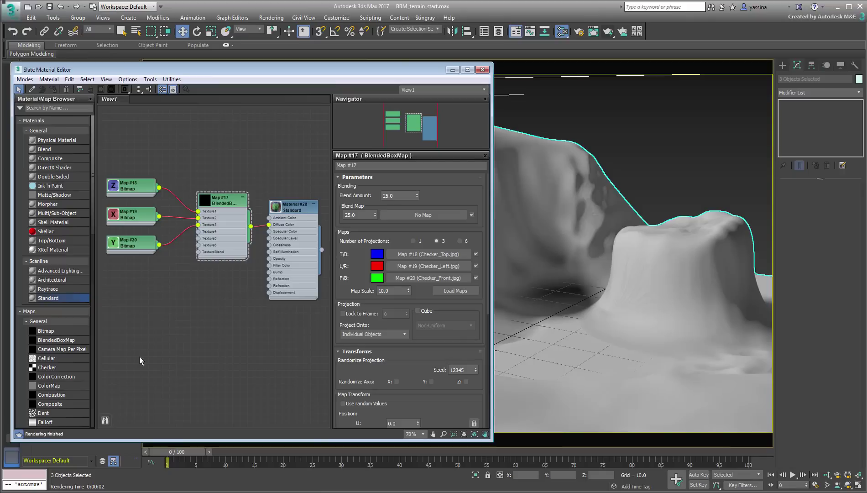
click(428, 310)
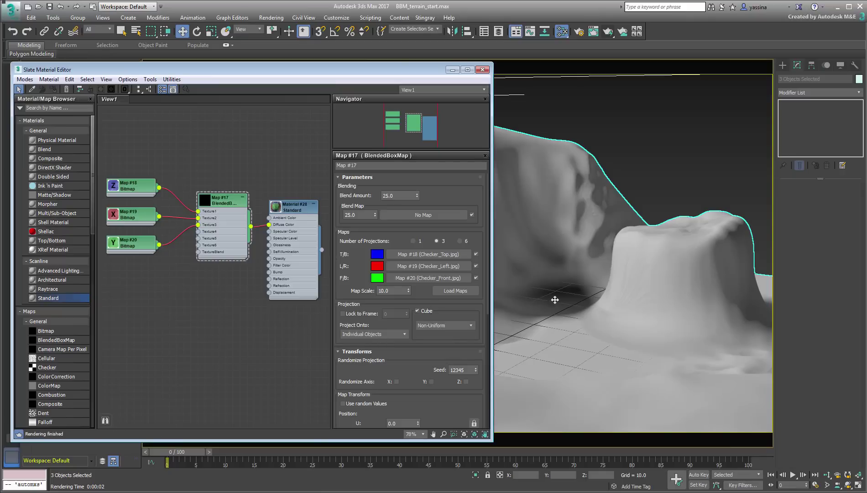
click(607, 32)
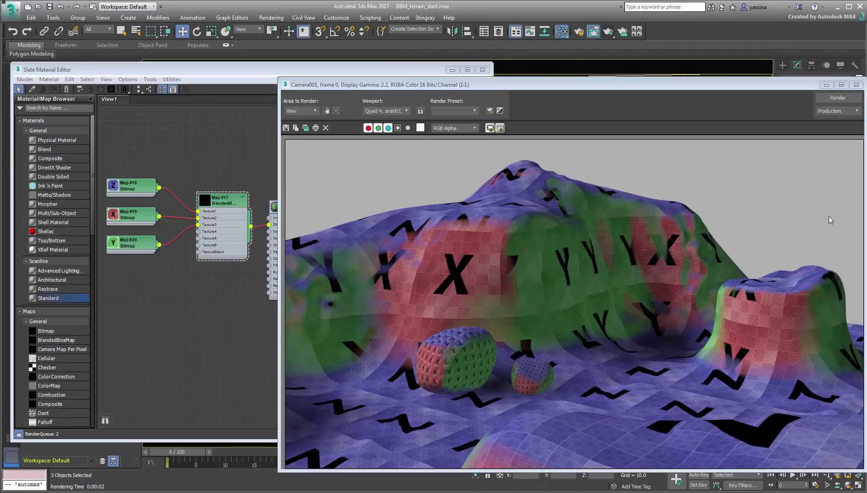
click(856, 85)
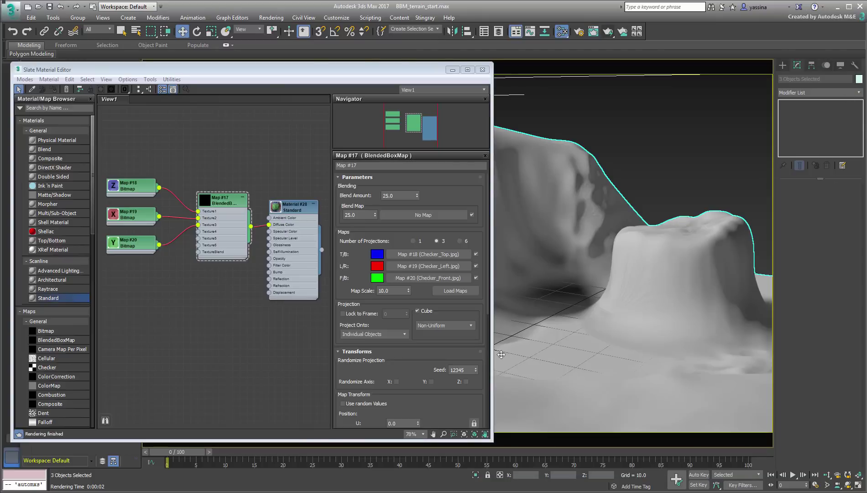
- Look over the Cube projection modes and set the blended box map's Map Scale to 100
click(470, 325)
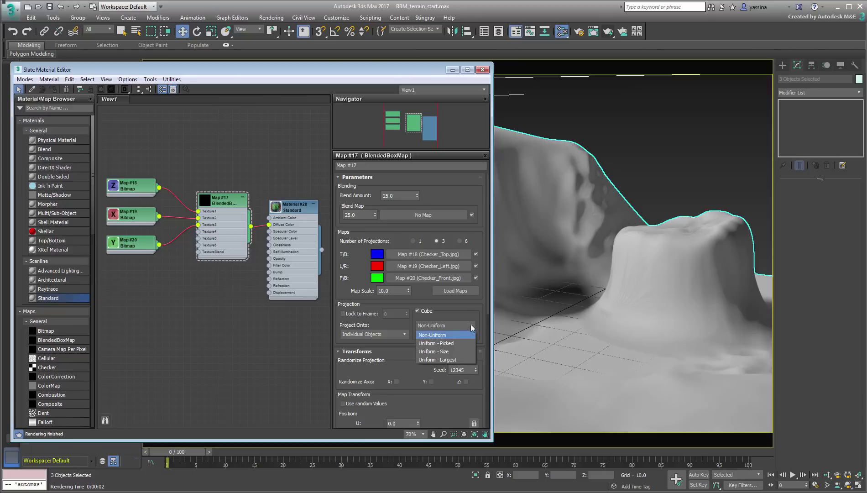
click(471, 325)
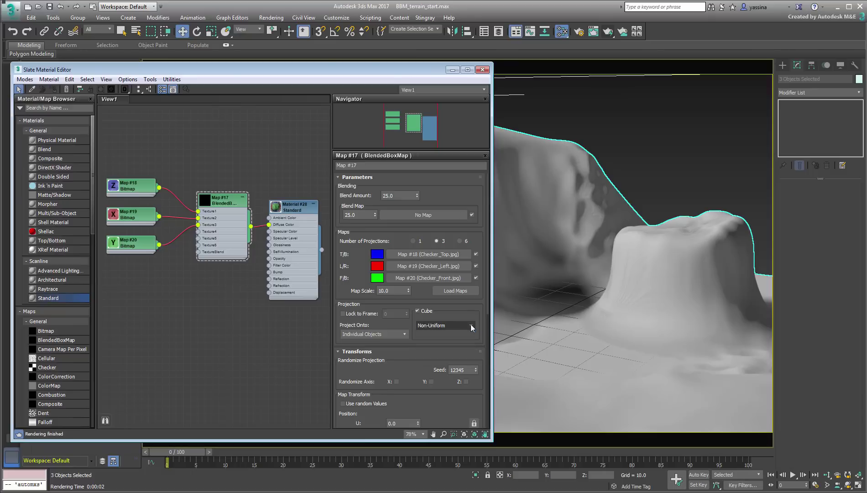
double_click(383, 291)
text(100)
key(Return)
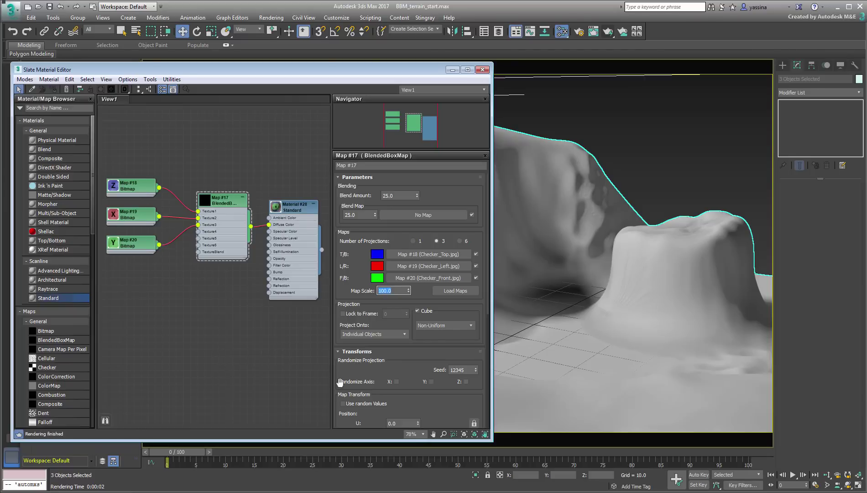
- Set the Cube mode to Uniform - Size with a size of 5 and test-render the camera view
click(448, 324)
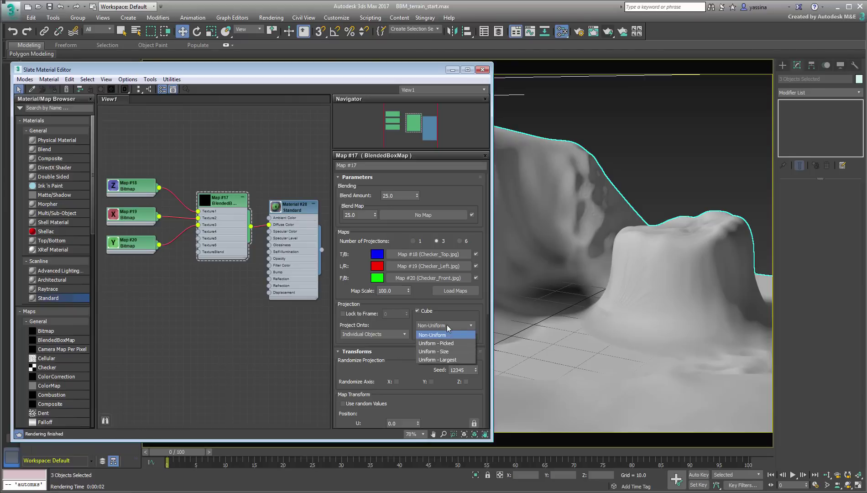
click(444, 352)
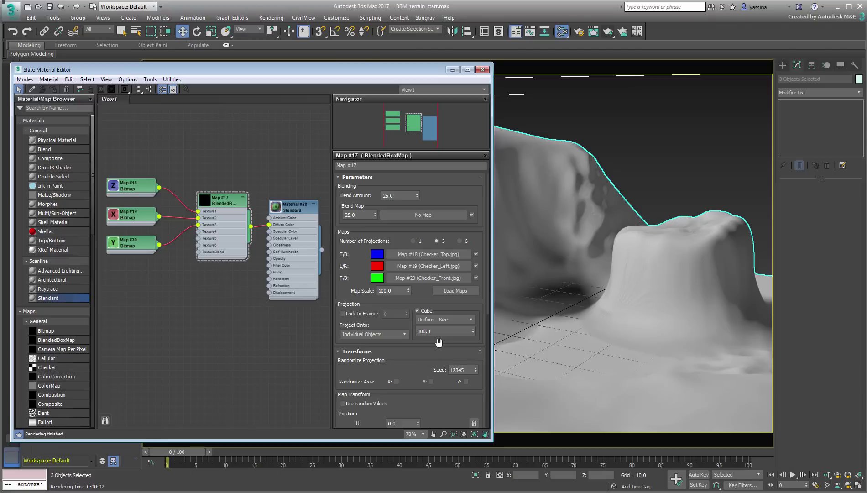
click(438, 330)
text(5)
key(Return)
click(609, 33)
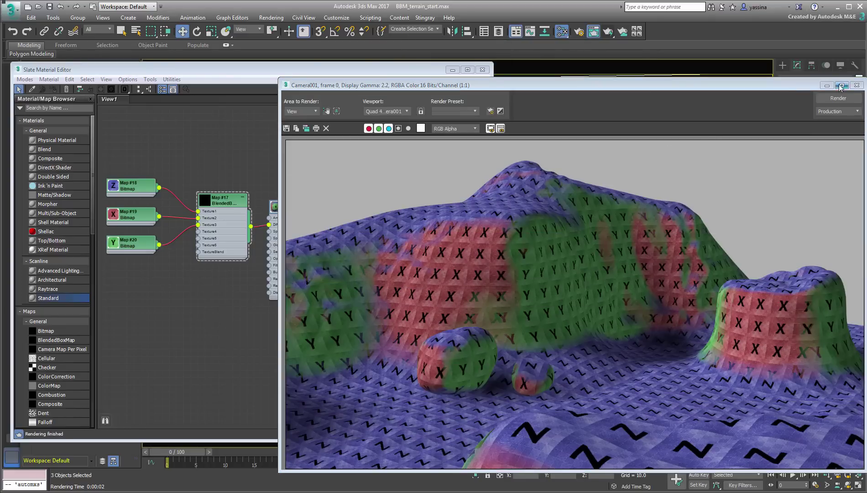
click(856, 85)
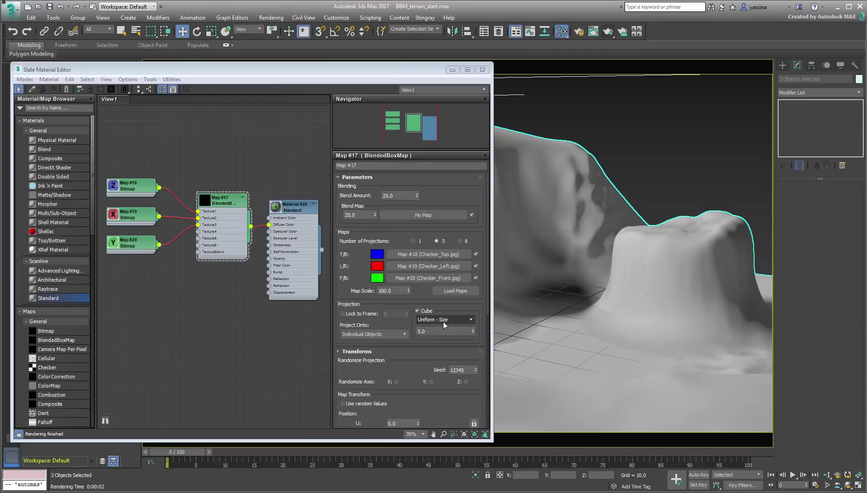
- Try the Uniform - Picked and Uniform - Largest Cube modes, test-rendering the camera view with Uniform - Largest
click(452, 320)
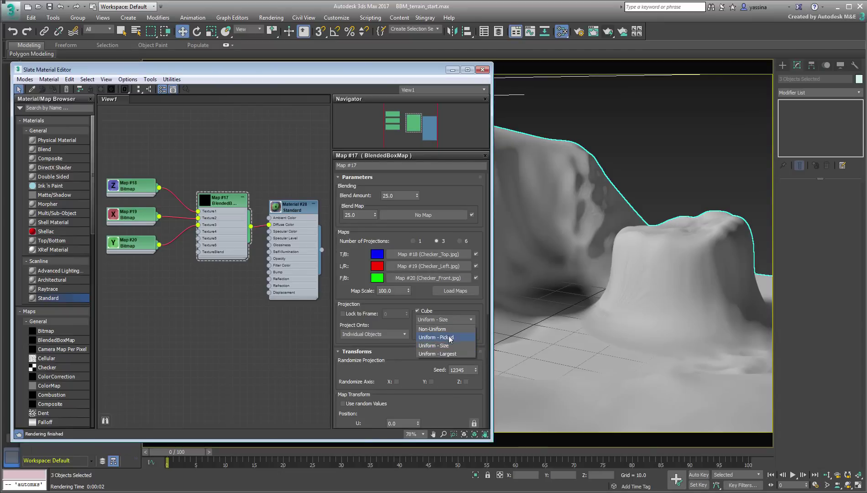
click(450, 338)
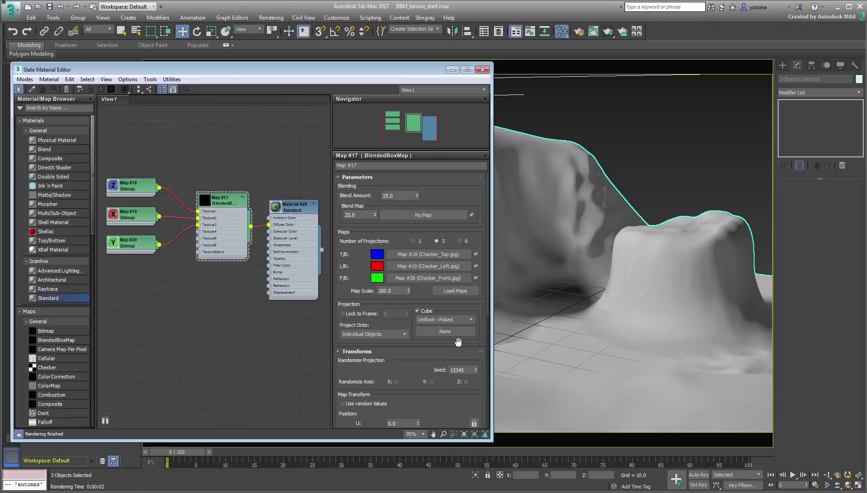
click(460, 320)
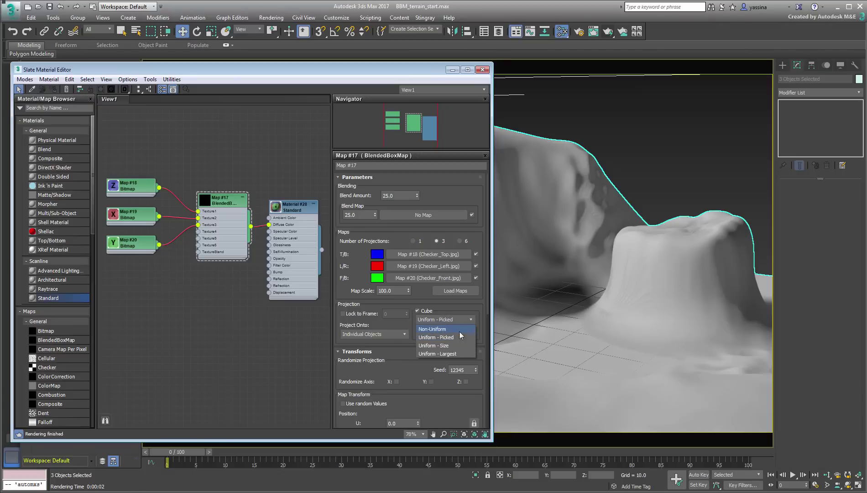
click(454, 354)
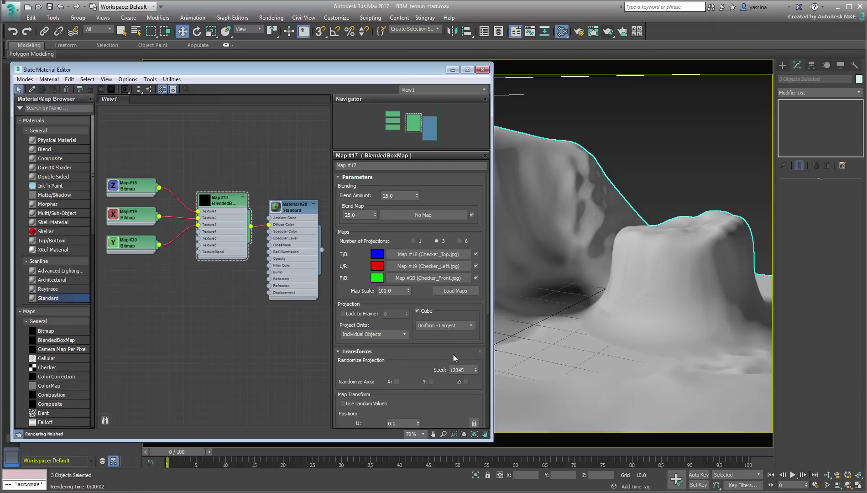
click(608, 33)
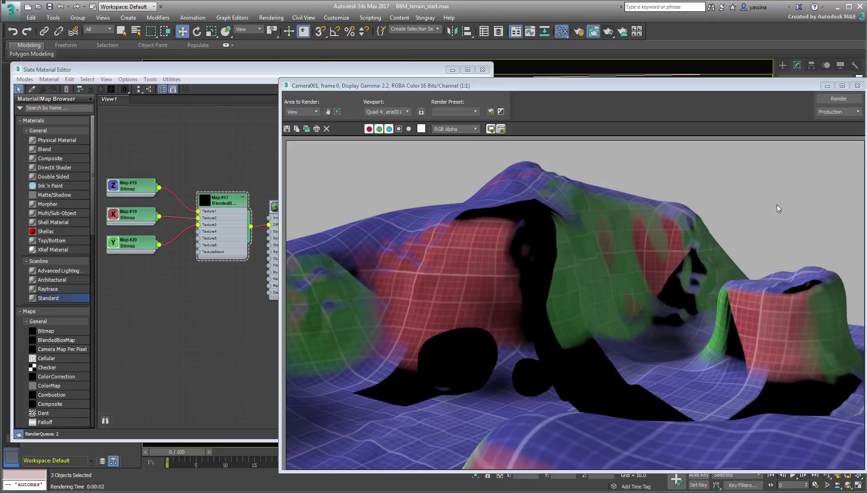
click(857, 86)
- Set the Cube mode to Non-Uniform and test-render the camera view
click(442, 326)
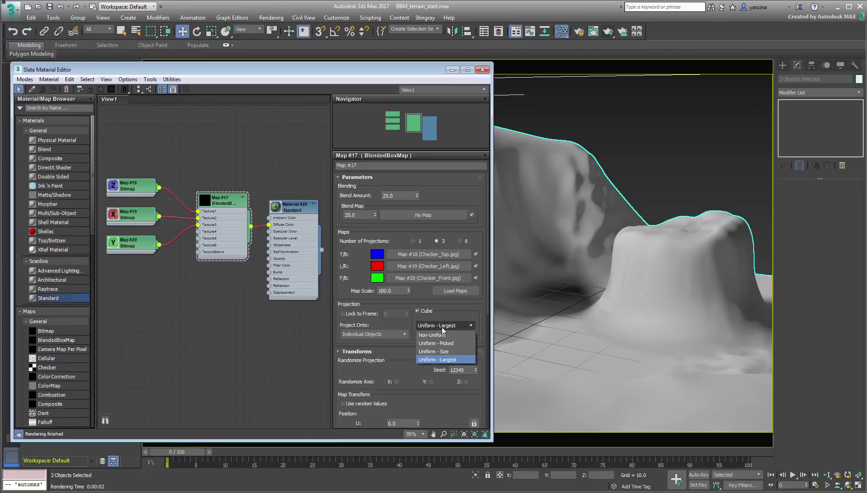
click(431, 334)
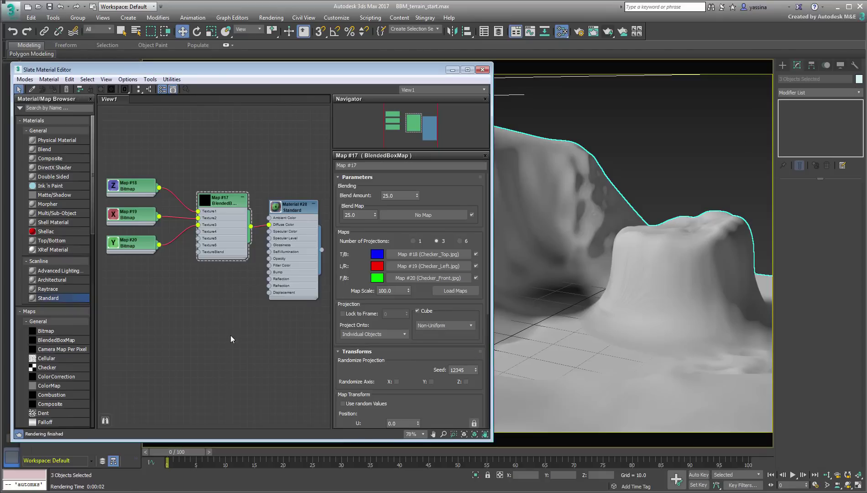
click(608, 31)
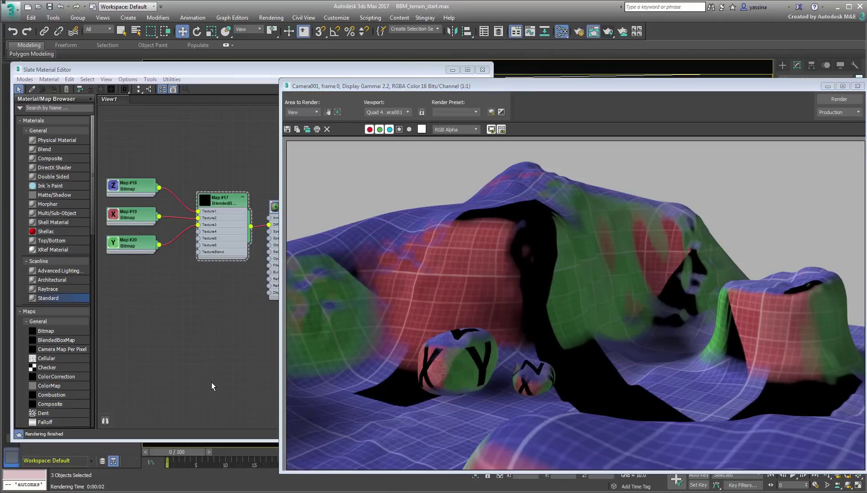
click(857, 86)
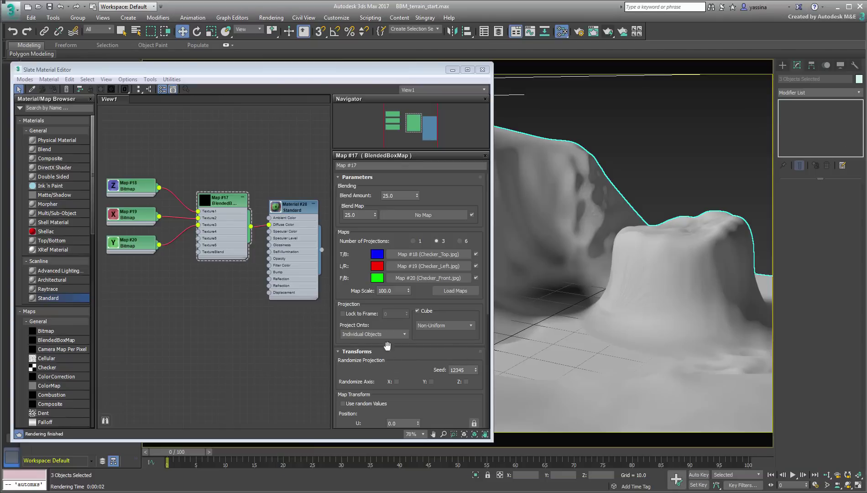
- Set Project Onto to Multiple Objects at Once and create a projection box from the nodes using this map
click(404, 335)
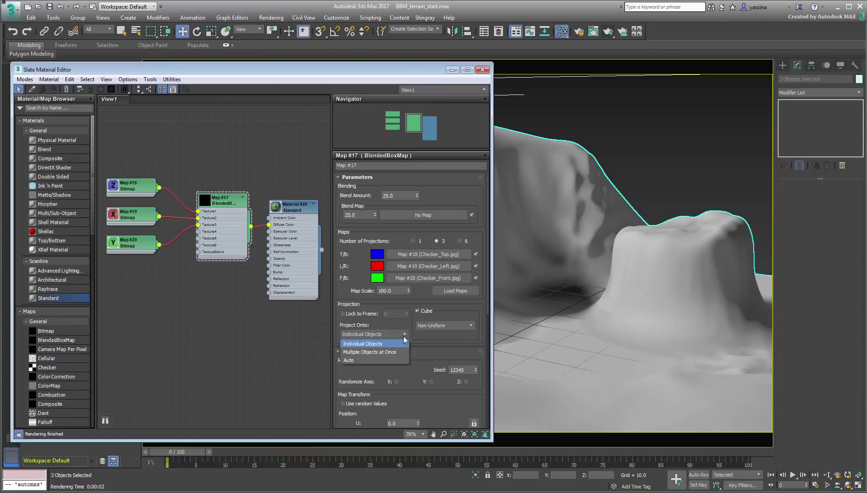
click(391, 352)
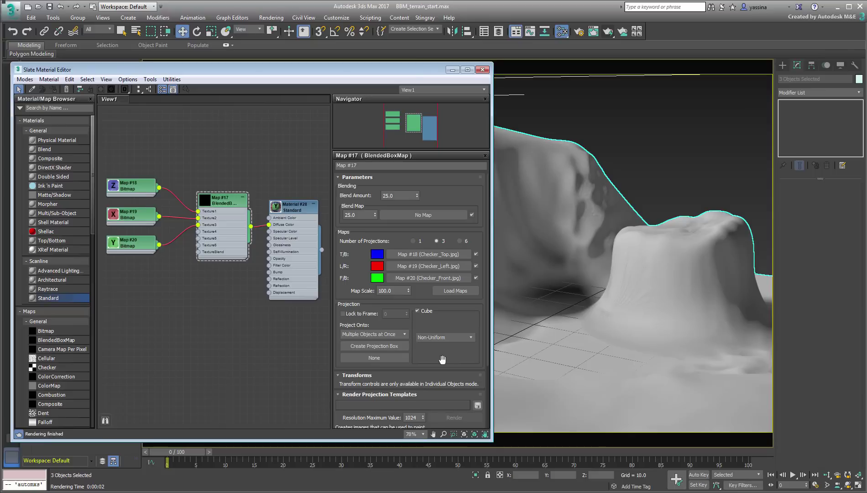
click(391, 345)
click(391, 345)
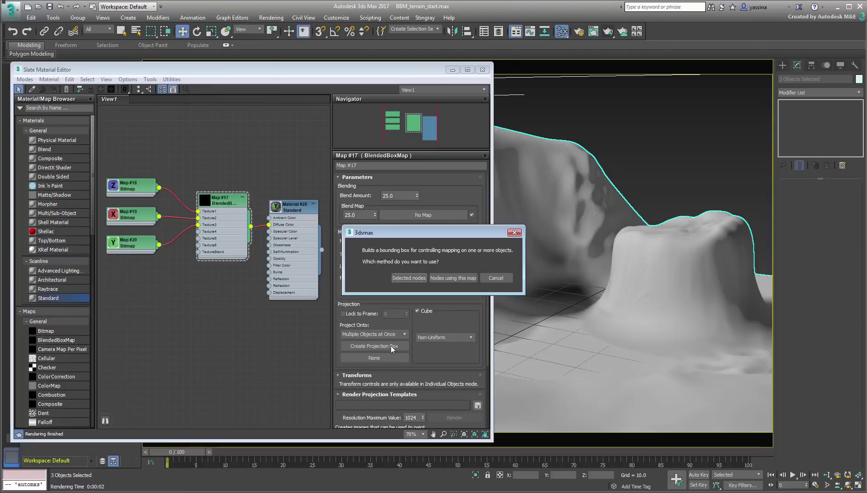
click(445, 278)
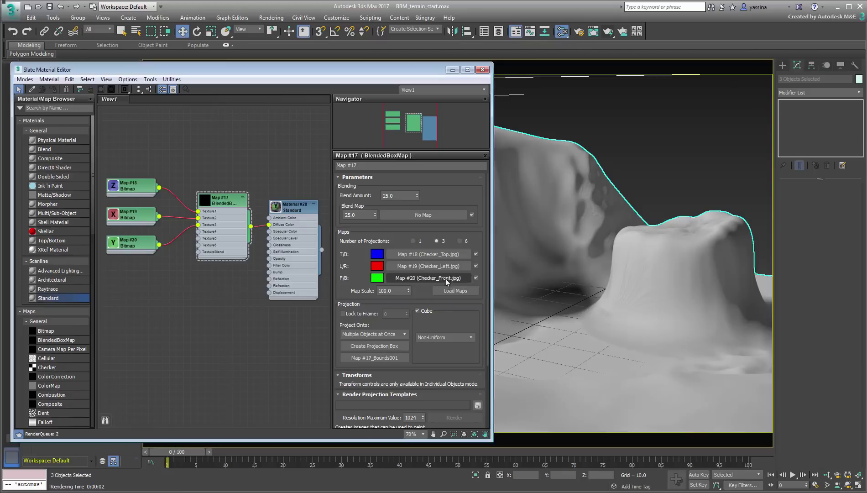
- Minimize the Slate Material Editor, show four viewports, uniformly scale the projection box to about 27%, and test-render the camera view
click(452, 71)
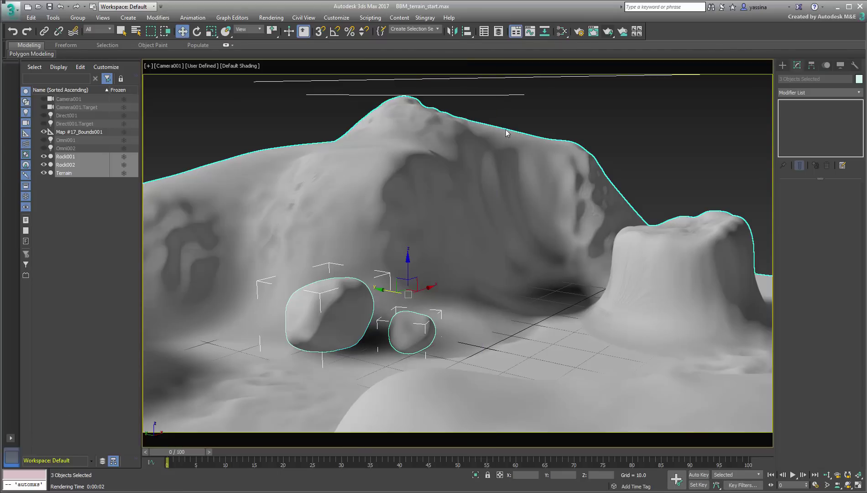
key(alt+w)
click(399, 275)
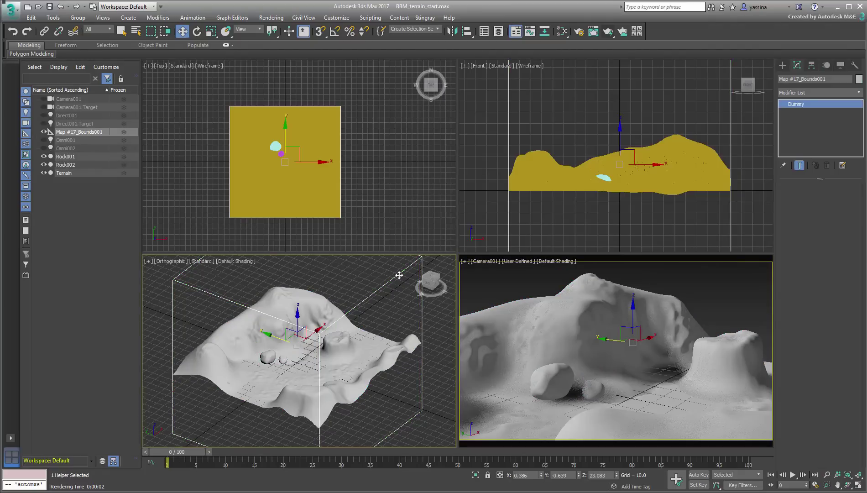
right_click(390, 292)
click(399, 313)
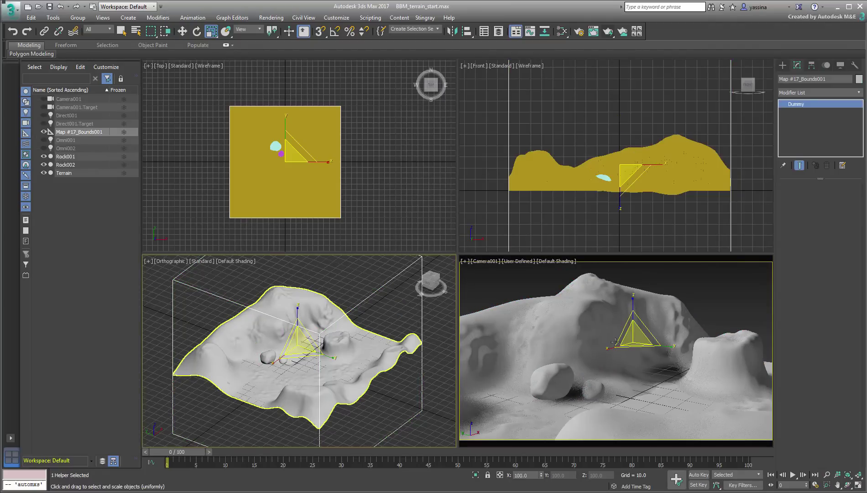
drag(634, 338, 619, 426)
click(609, 32)
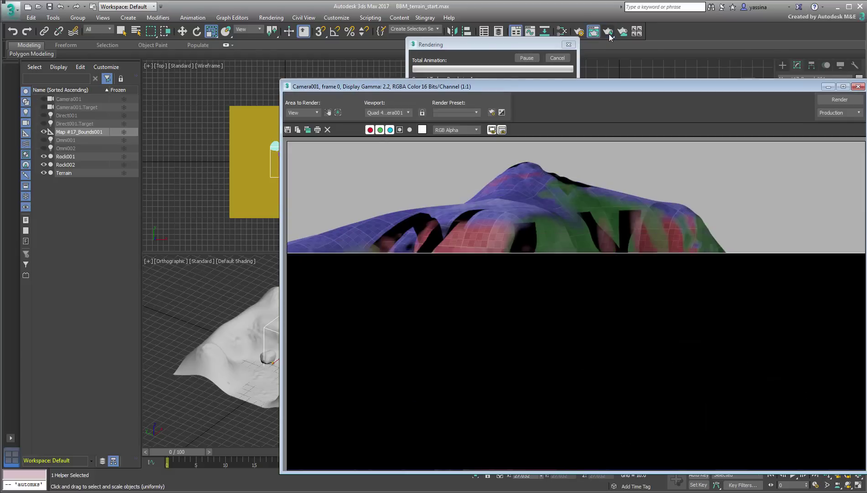
click(858, 86)
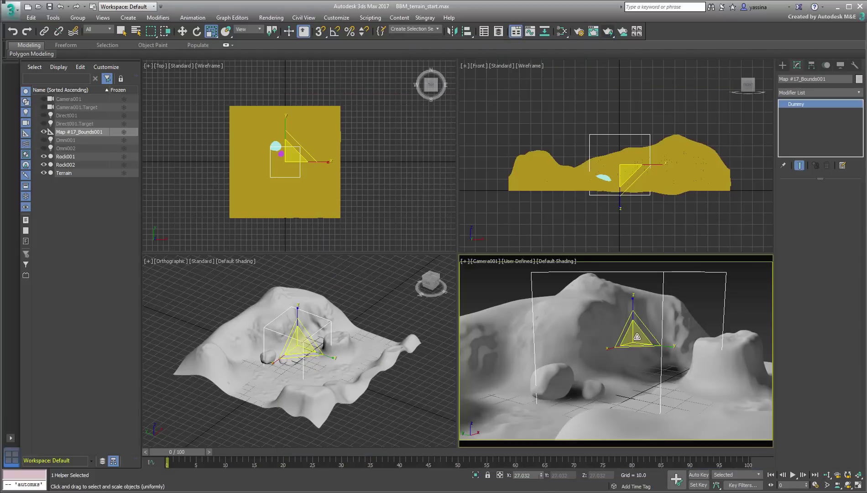
- Scale the projection box uniformly down to about 4.3% and test-render the camera view
mouse_move(634, 338)
mouse_down()
mouse_move(633, 431)
mouse_move(634, 338)
mouse_up()
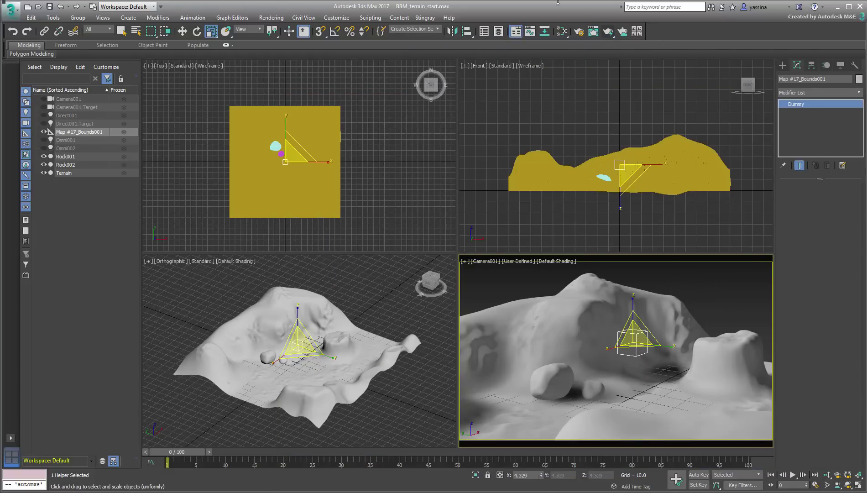
click(610, 32)
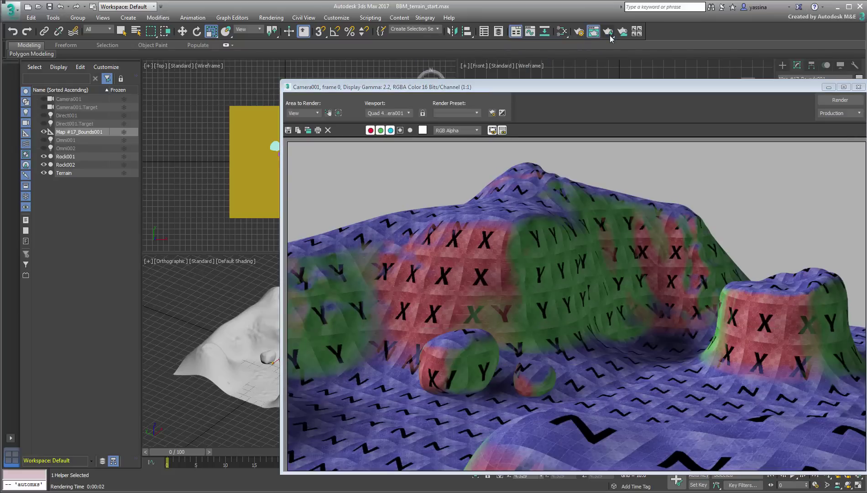
click(858, 87)
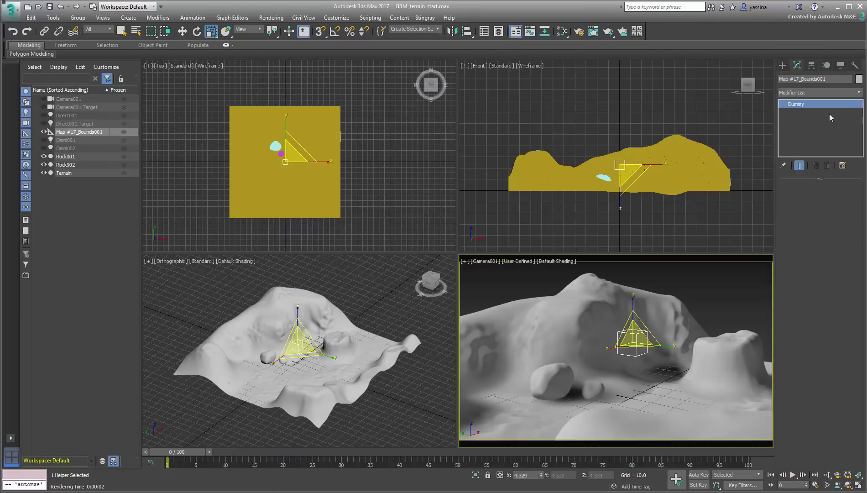
- In the Blended Box Map, set Project Onto to Individual Objects and the Cube mode to Uniform - Size
key(m)
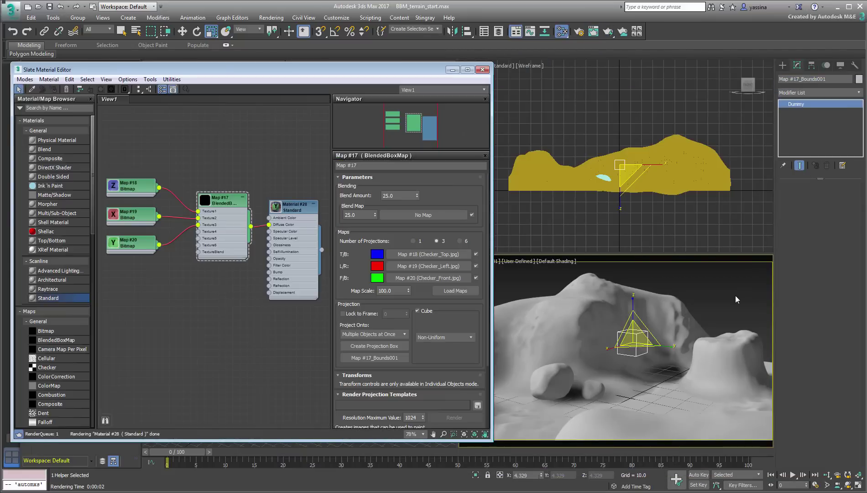
click(380, 334)
click(366, 345)
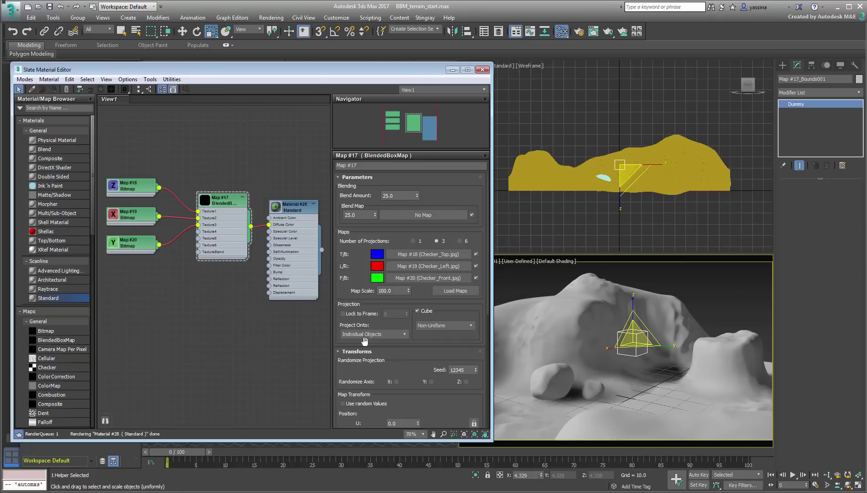
click(446, 325)
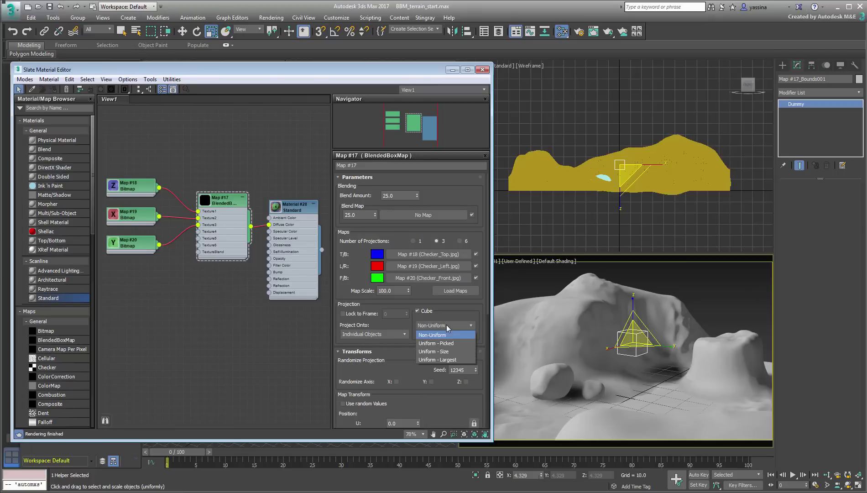
click(436, 353)
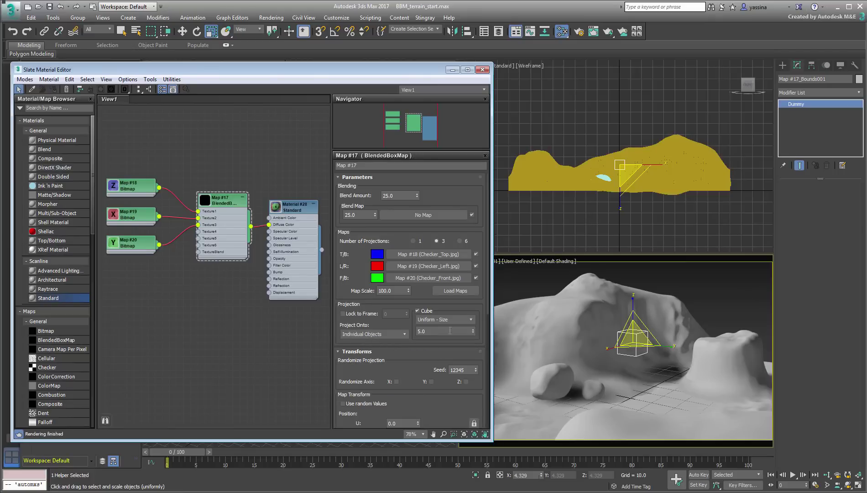
- Set the uniform cube size to 100 and test-render the camera view
click(420, 332)
text(100)
key(Return)
click(611, 32)
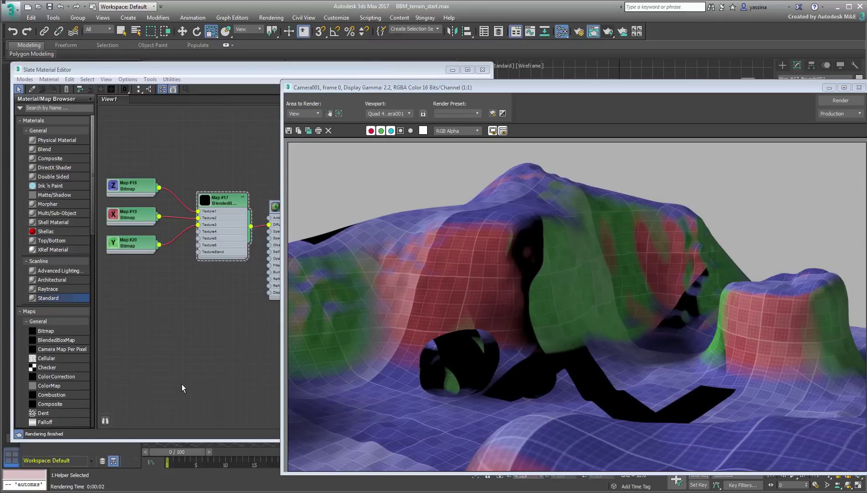
- Set the U and V tiling of the Checker_Top.jpg bitmap to 20
click(165, 303)
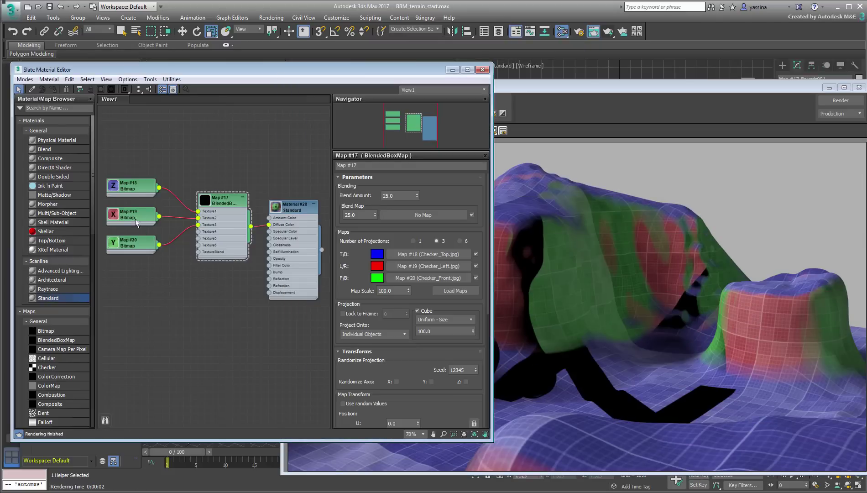
double_click(132, 185)
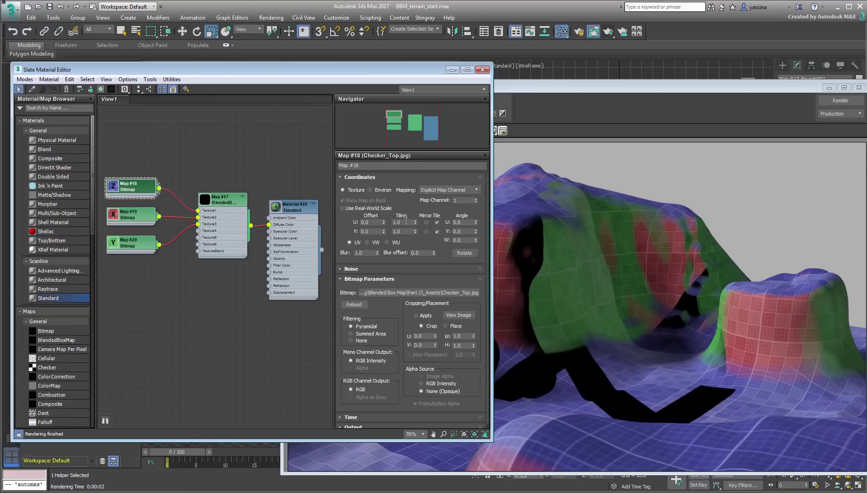
click(398, 222)
text(20)
key(Tab)
text(20)
key(Return)
- Set the U and V tiling of the Checker_Left.jpg bitmap to 20
double_click(133, 218)
click(408, 222)
text(2)
key(Tab)
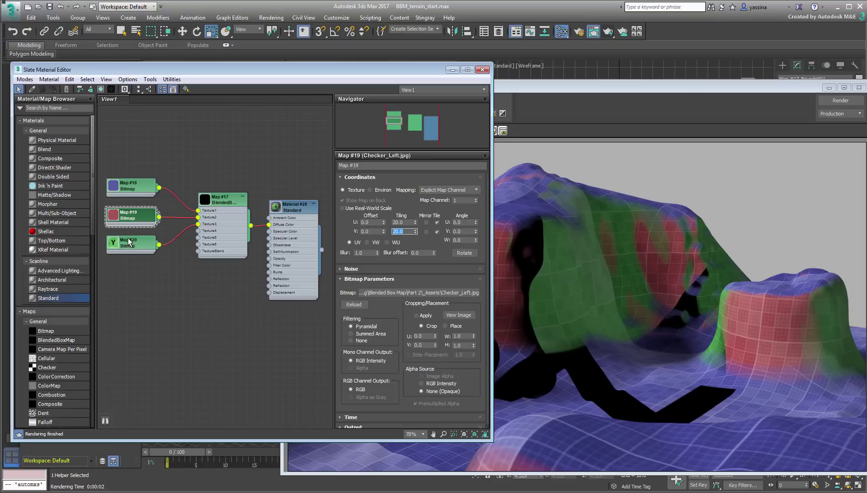
- Set the U and V tiling of the Checker_Front.jpg bitmap to 20 and test-render the camera view
double_click(131, 243)
click(402, 222)
text(20)
key(Tab)
text(20)
key(Return)
double_click(221, 201)
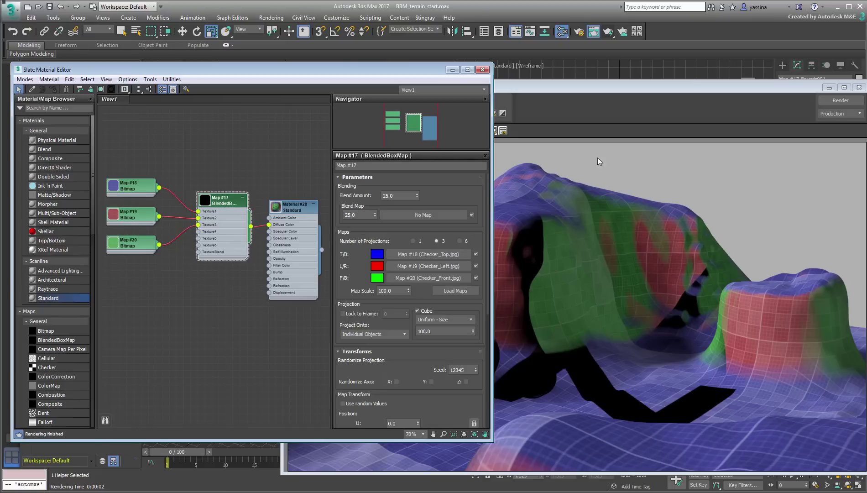
click(842, 101)
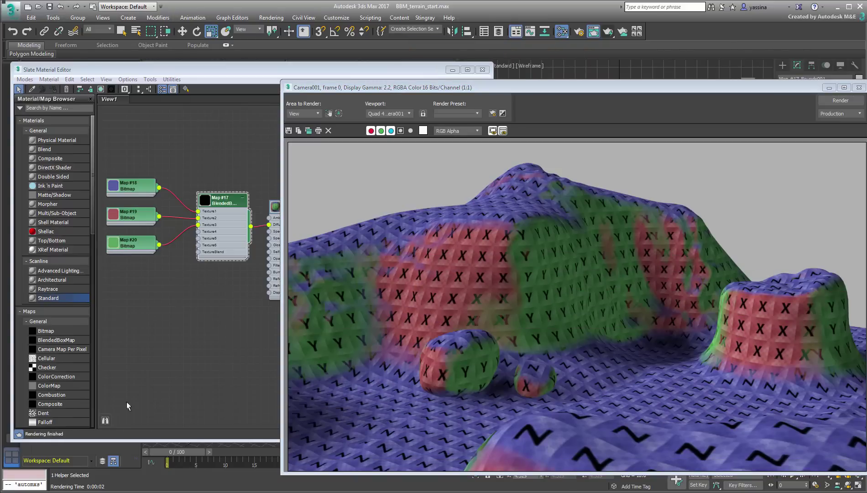
- Disconnect the three checker bitmaps from the Blended Box Map node
click(193, 391)
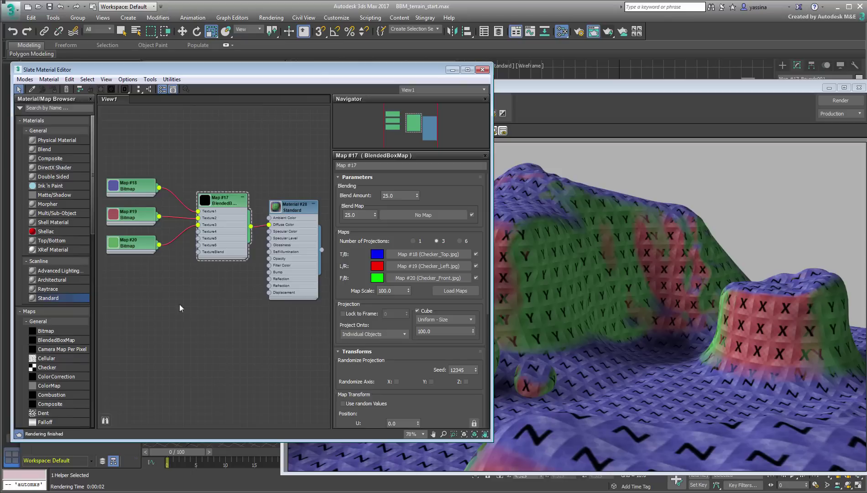
drag(170, 248, 170, 267)
key(Delete)
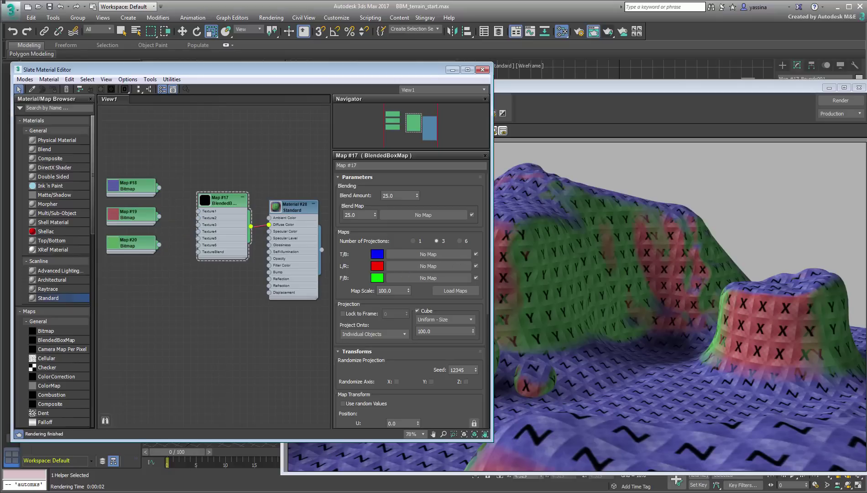
- Bring rockwall.jpg, Grass.jpg and Dirt.jpg from the Part 2 _Assets folder into the material node view as bitmap nodes
key(alt+Tab)
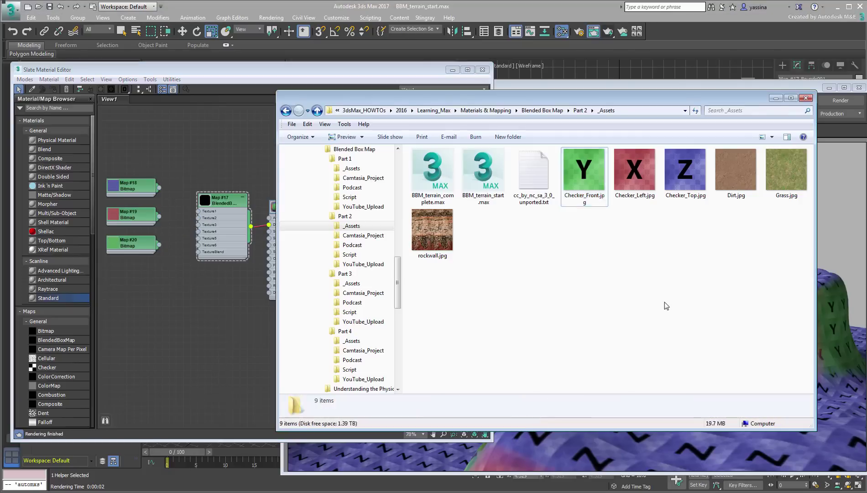
drag(429, 233, 147, 343)
drag(747, 195, 146, 310)
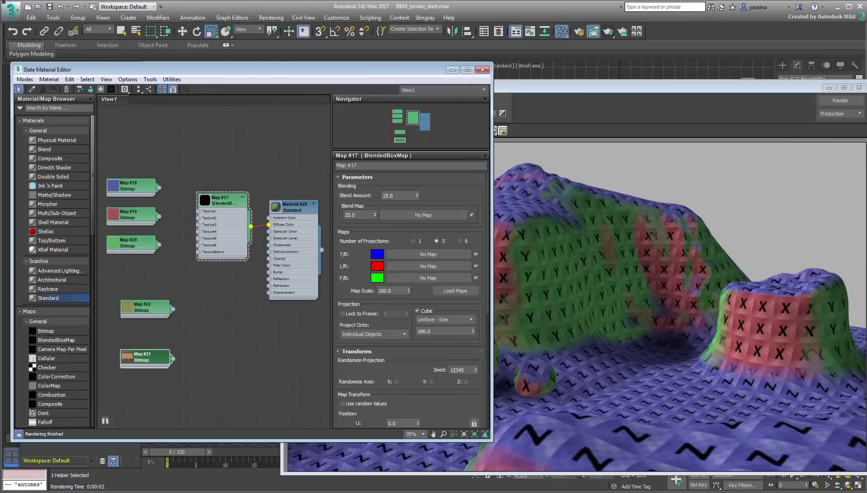
key(alt+Tab)
drag(735, 174, 140, 331)
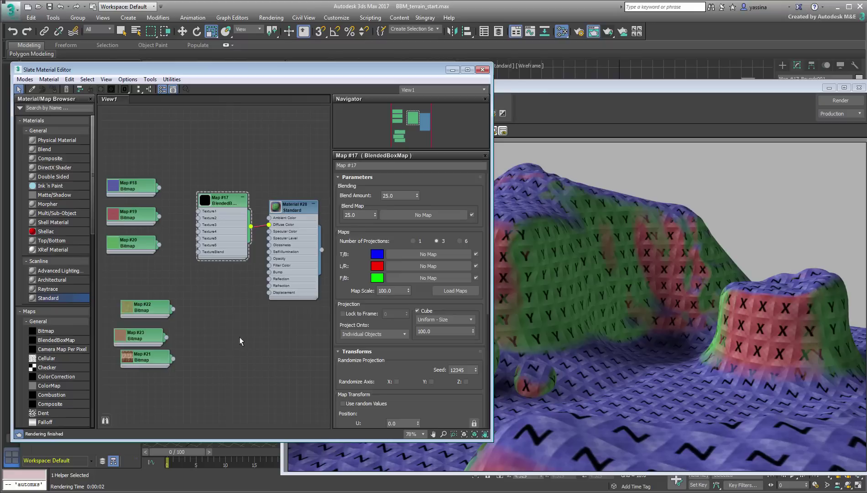
- Arrange the nodes so the grass bitmap sits above the dirt bitmap and the rockwall bitmap lies below them
scroll(239, 336, up, 2)
middle_drag(239, 337, 183, 266)
drag(184, 267, 167, 106)
drag(173, 314, 173, 263)
drag(274, 183, 292, 269)
scroll(221, 322, up, 2)
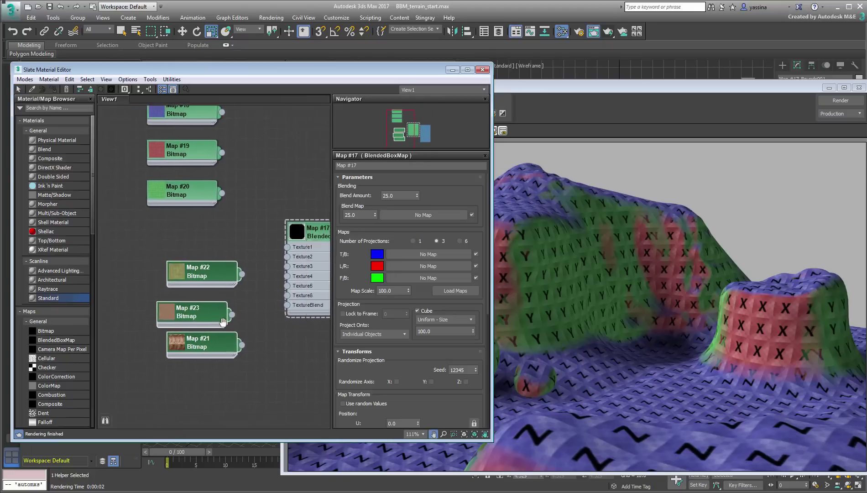
drag(200, 270, 199, 305)
drag(201, 346, 196, 379)
drag(191, 314, 137, 327)
drag(211, 301, 158, 241)
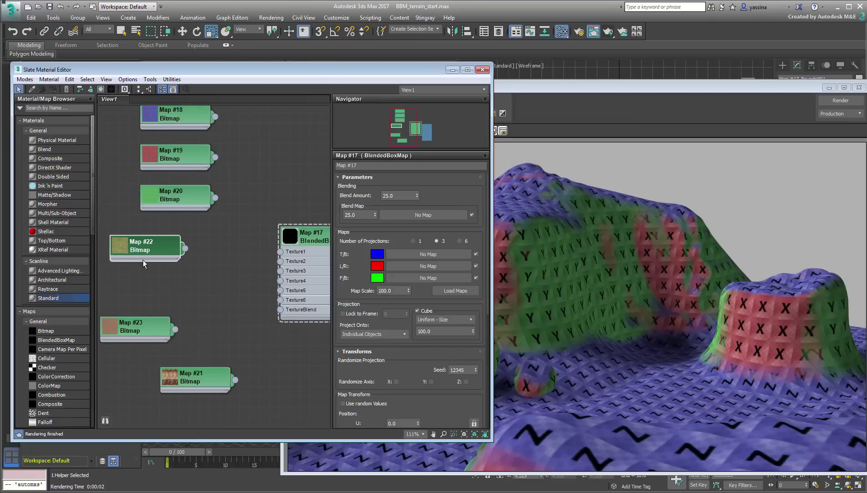
drag(132, 327, 142, 286)
drag(205, 371, 194, 361)
- Enlarge the rockwall bitmap's preview and connect it to Texture2 and Texture3 of the Blended Box Map
double_click(156, 370)
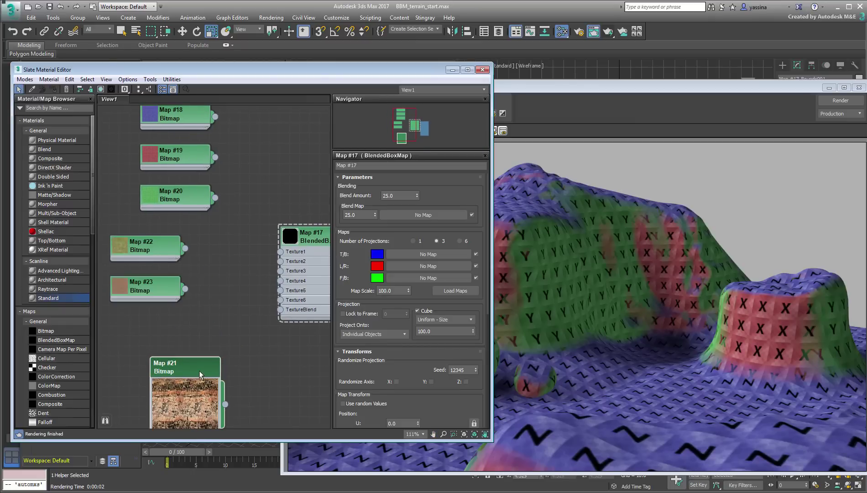
drag(225, 405, 280, 261)
drag(225, 404, 280, 270)
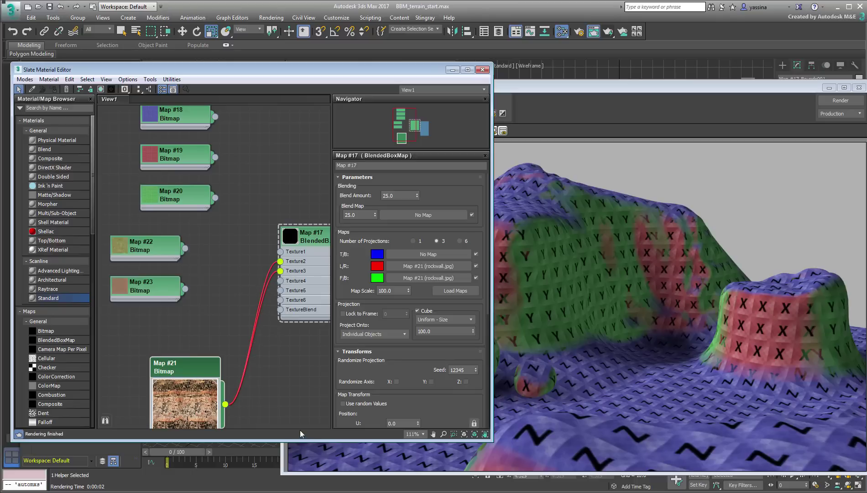
- Set the rockwall bitmap's V offset to -0.1 and its blur to 0.01
double_click(196, 369)
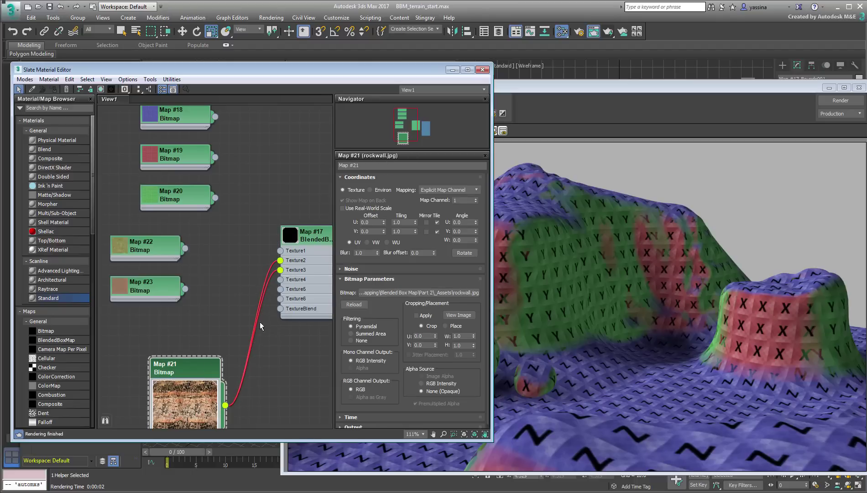
double_click(372, 231)
text(-0.1)
key(Return)
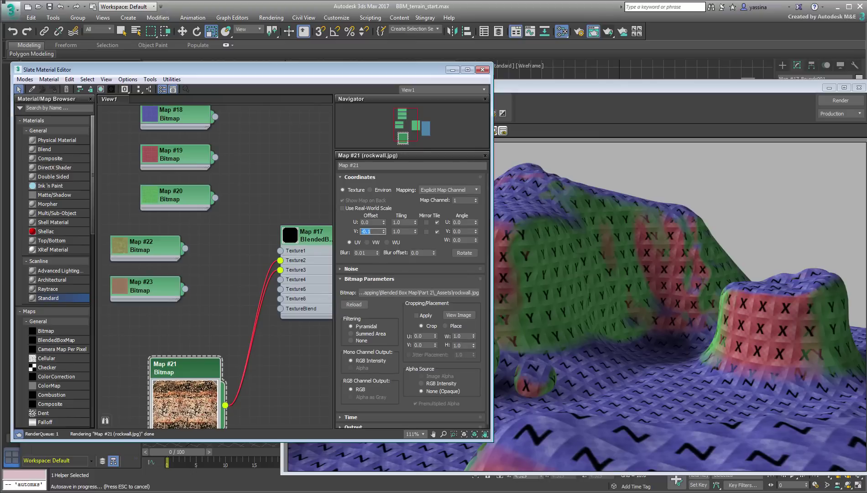
- Show the Blended Box Map parameters and feed a new Mix map into Texture1
double_click(318, 239)
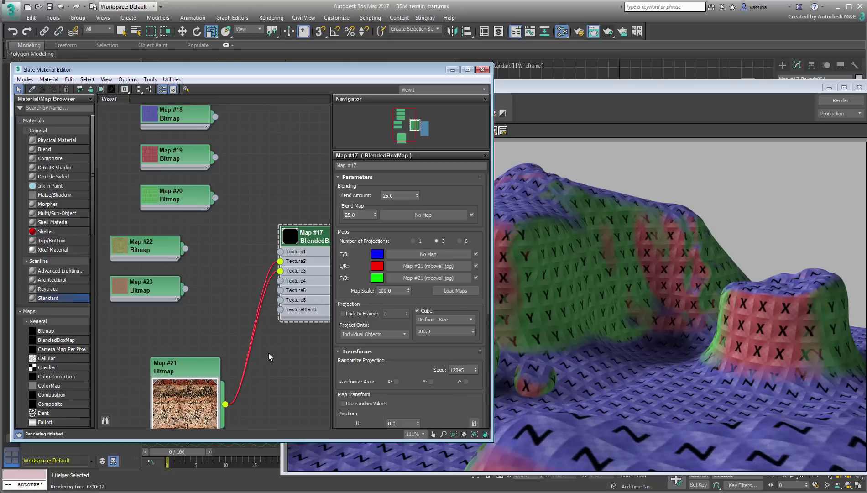
drag(281, 252, 243, 257)
mouse_move(266, 261)
click(325, 313)
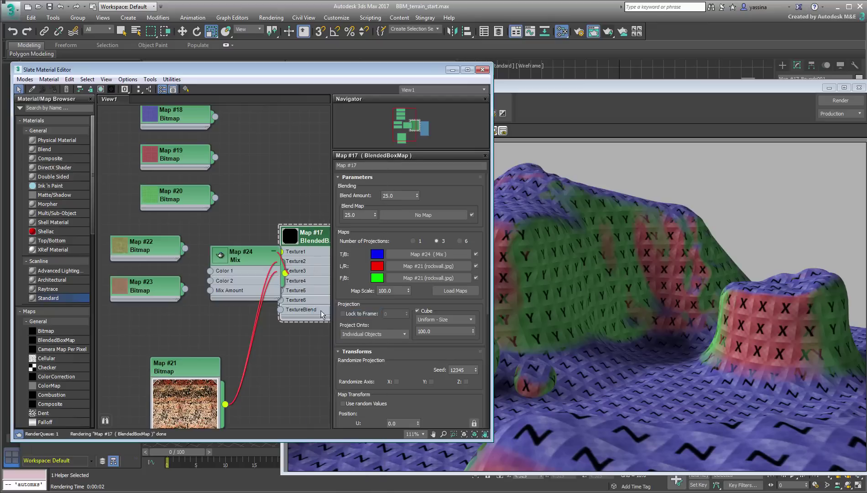
- Rearrange the nodes and connect the grass bitmap to Color 1 and the dirt bitmap to Color 2 of the Mix map
middle_drag(153, 232, 191, 246)
drag(159, 312, 119, 312)
drag(275, 272, 247, 263)
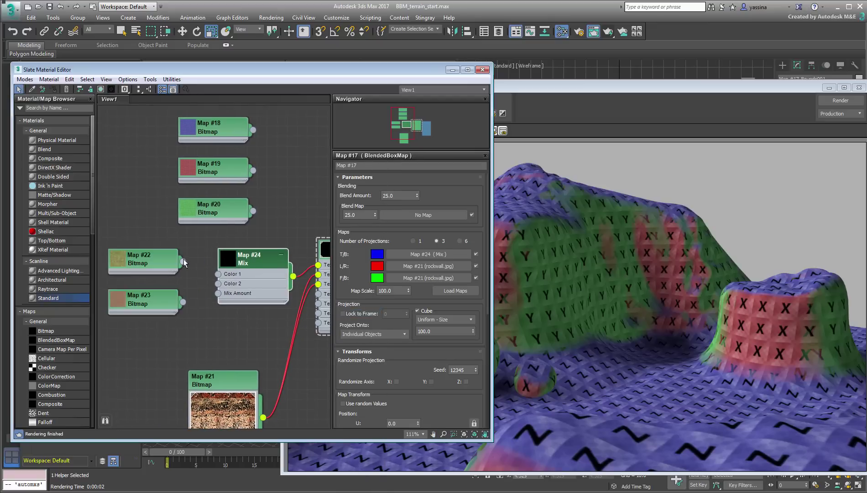
drag(183, 262, 218, 273)
drag(182, 301, 218, 283)
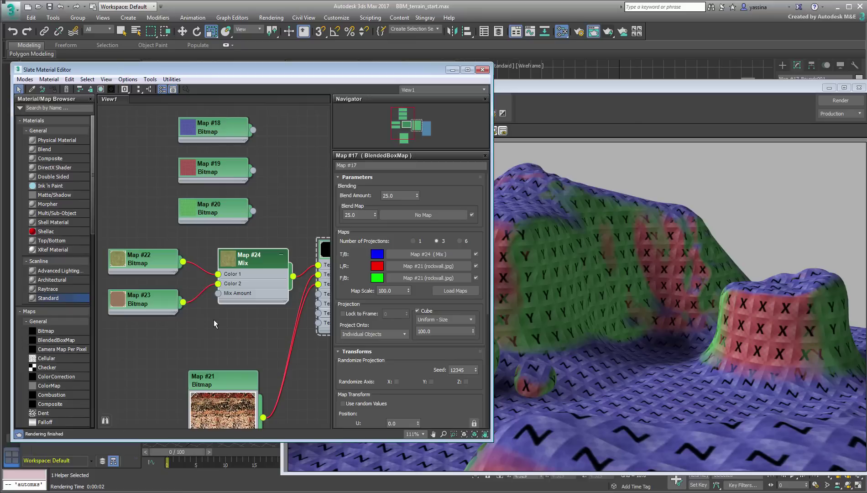
- Set the grass bitmap's blur to 0.01 and its U and V tiling to 10
double_click(146, 259)
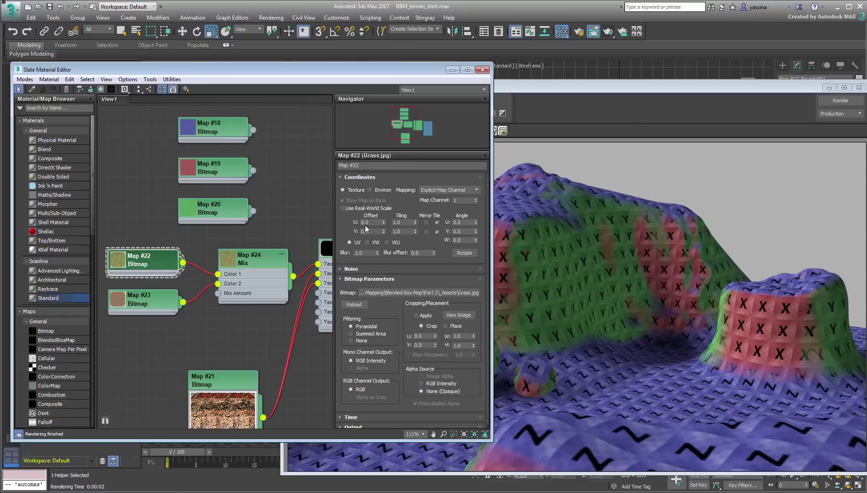
right_click(376, 252)
double_click(402, 222)
text(1)
key(Return)
- Set the dirt bitmap's blur to 0.01 and its U and V tiling to 10
double_click(145, 299)
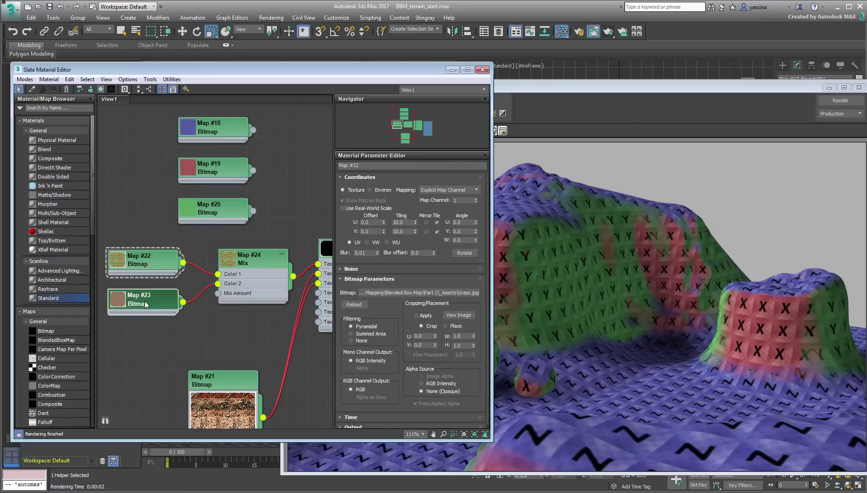
right_click(377, 253)
double_click(401, 222)
text(10)
key(Tab)
text(10)
key(Return)
- Add a Noise map to the Mix map's Mix Amount input
middle_drag(216, 300, 229, 255)
drag(229, 248, 186, 301)
mouse_move(203, 307)
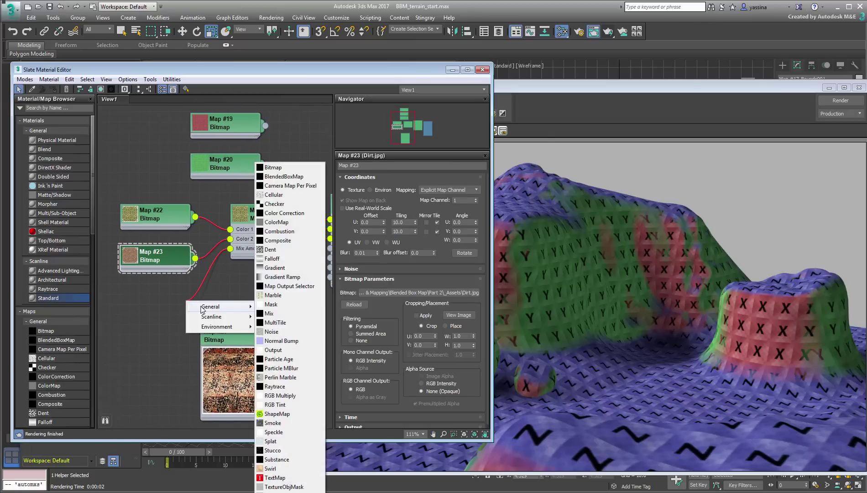
click(271, 331)
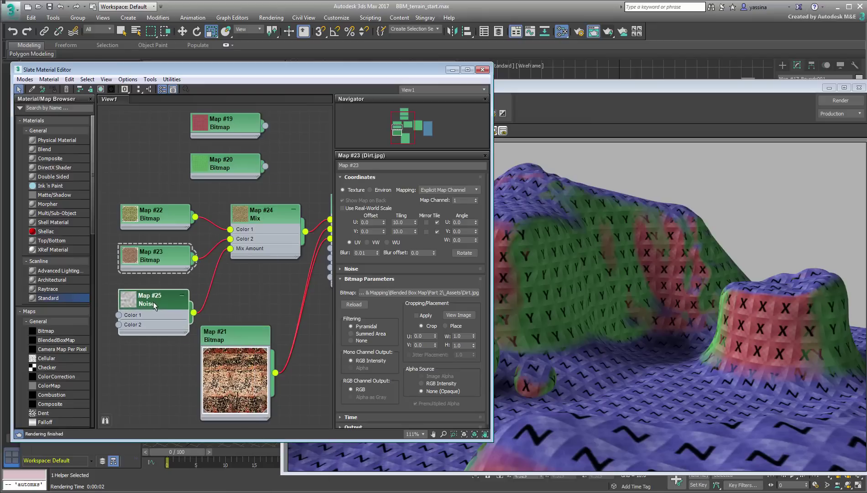
- Make the Noise map Fractal with a high threshold of 0.65, low threshold of 0.25 and size of 0.5
double_click(153, 302)
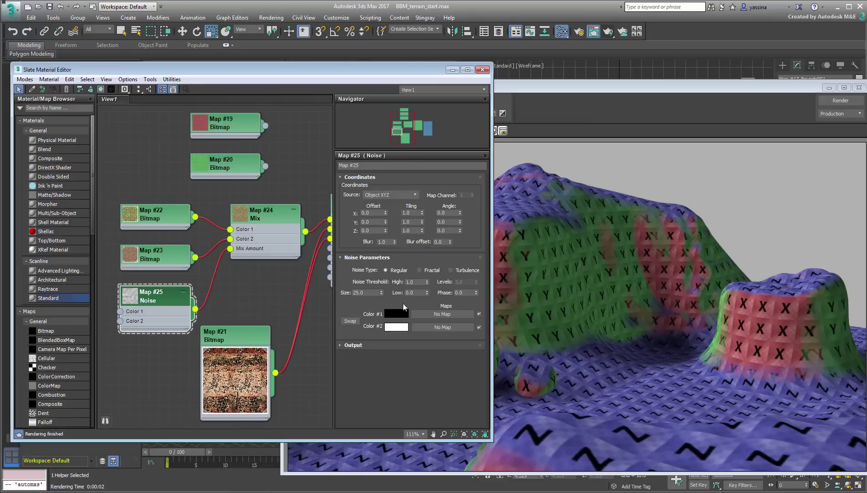
click(423, 270)
click(415, 282)
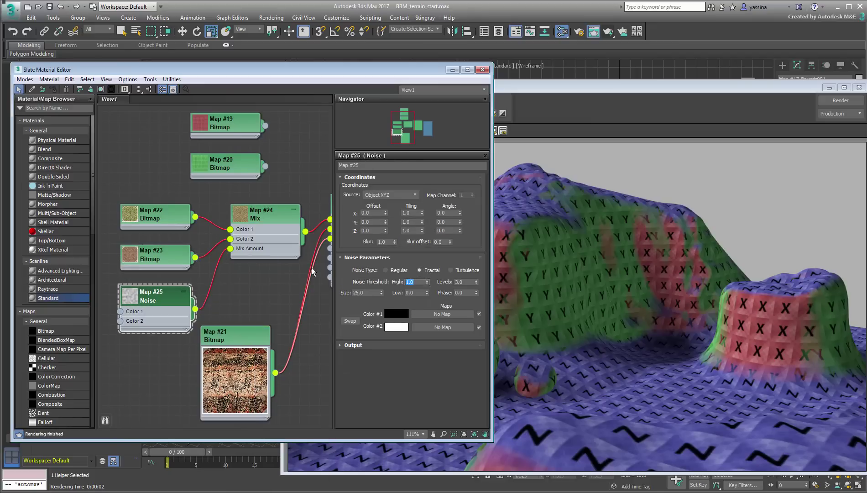
text(0.65)
key(Tab)
text(.5)
key(Tab)
text(0.25)
key(Return)
- Show the Blended Box Map parameters and test-render the camera view with the rock, grass and dirt textures
scroll(228, 277, down, 3)
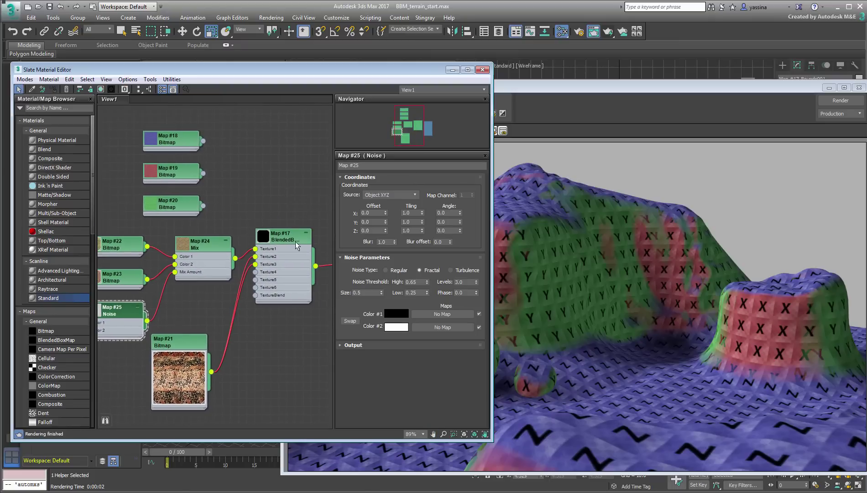
double_click(295, 241)
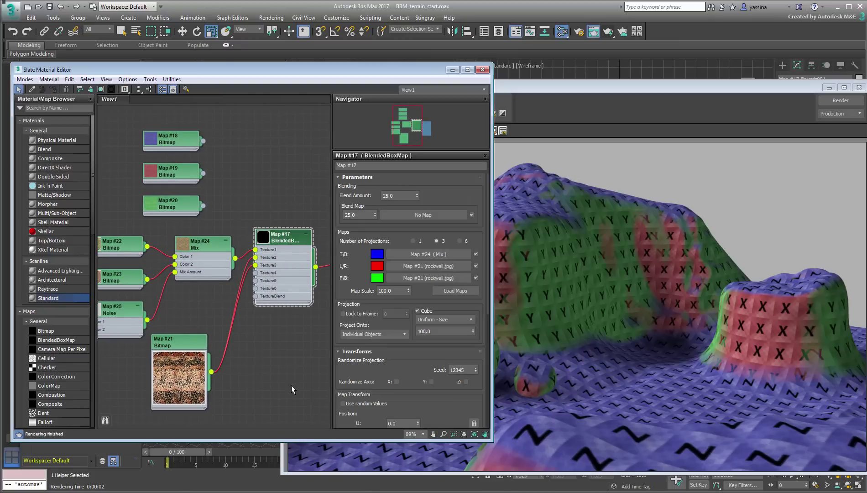
click(837, 101)
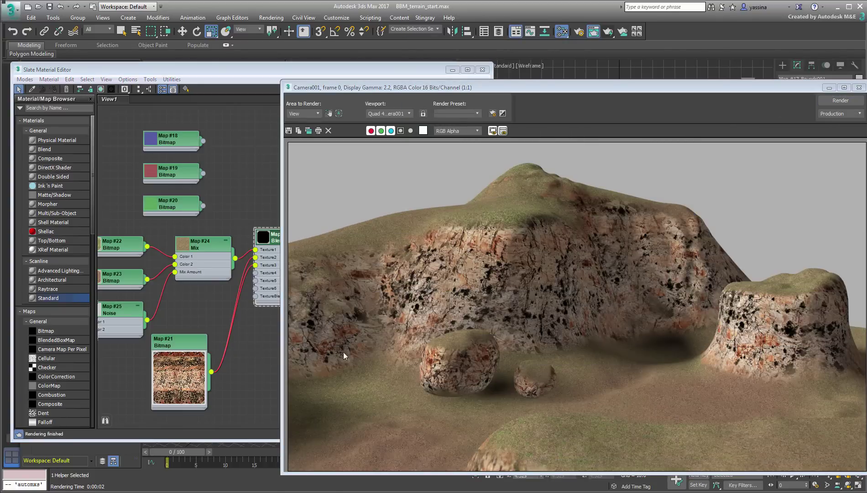
- Reduce the Noise map's size to 0.1 and render the camera view again
double_click(117, 309)
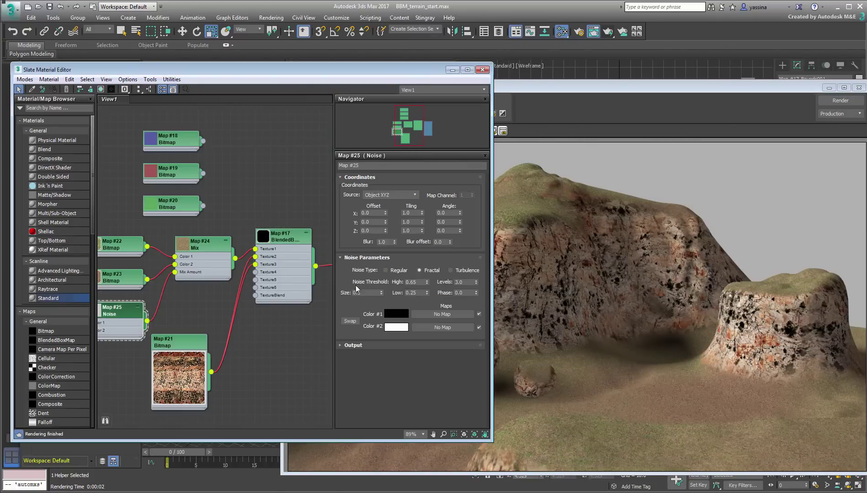
drag(357, 292, 347, 292)
text(0.1)
key(Return)
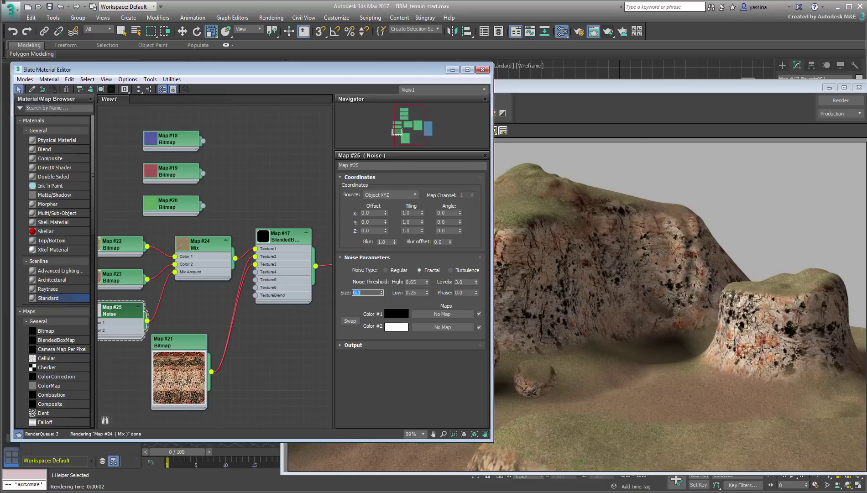
click(839, 100)
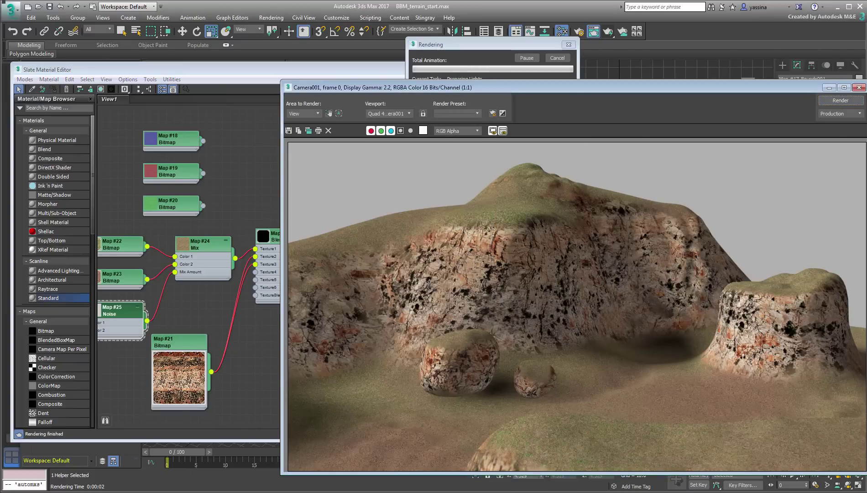